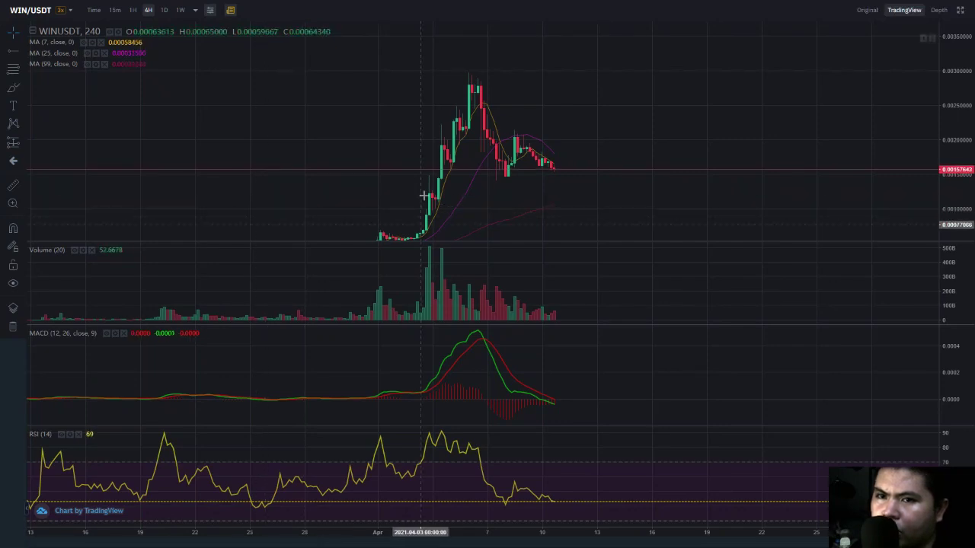
- Brush the April price path, support lines under the recent lows, and a projected dip below support on the 4-hour WIN/USDT chart
left_click(12, 87)
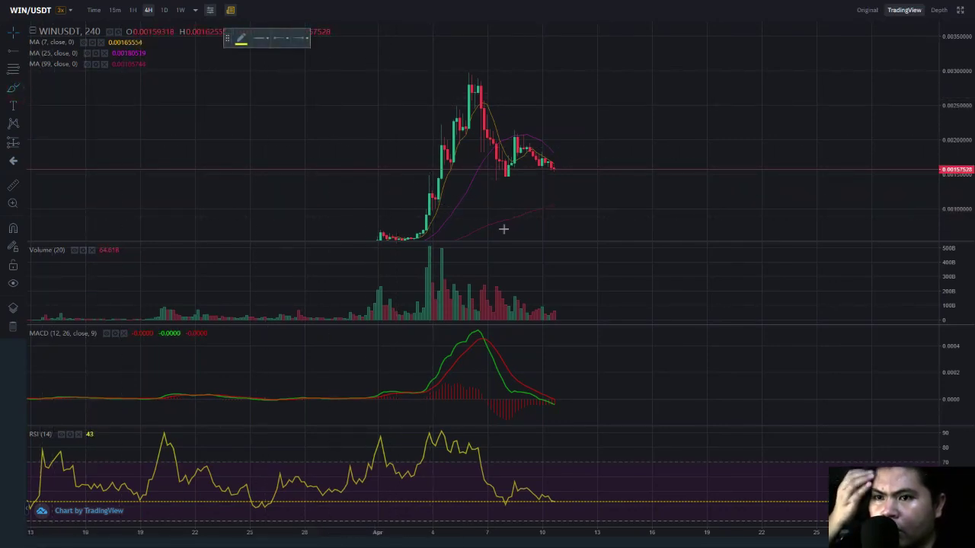
mouse_move(384, 232)
left_mouse_down()
mouse_move(417, 227)
mouse_move(481, 81)
mouse_move(548, 181)
left_mouse_up()
left_click_drag(461, 181, 593, 174)
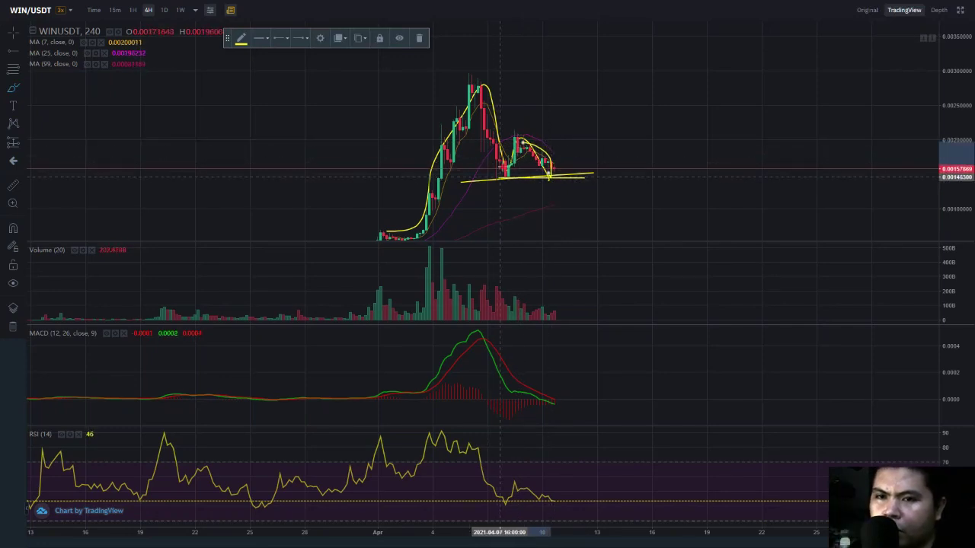
mouse_move(555, 183)
left_mouse_down()
mouse_move(556, 196)
mouse_move(566, 197)
left_mouse_up()
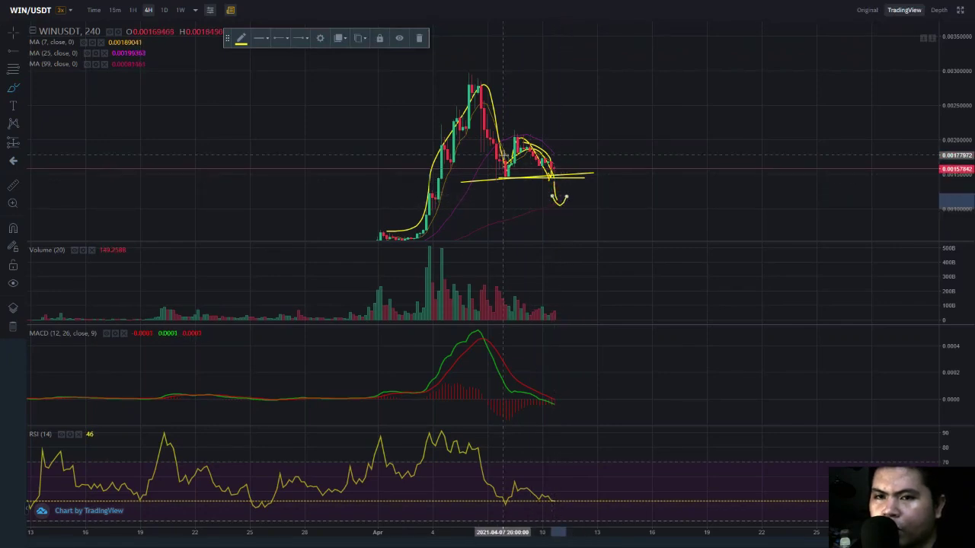
- Remove all drawing tools from the 4-hour chart
right_click(567, 108)
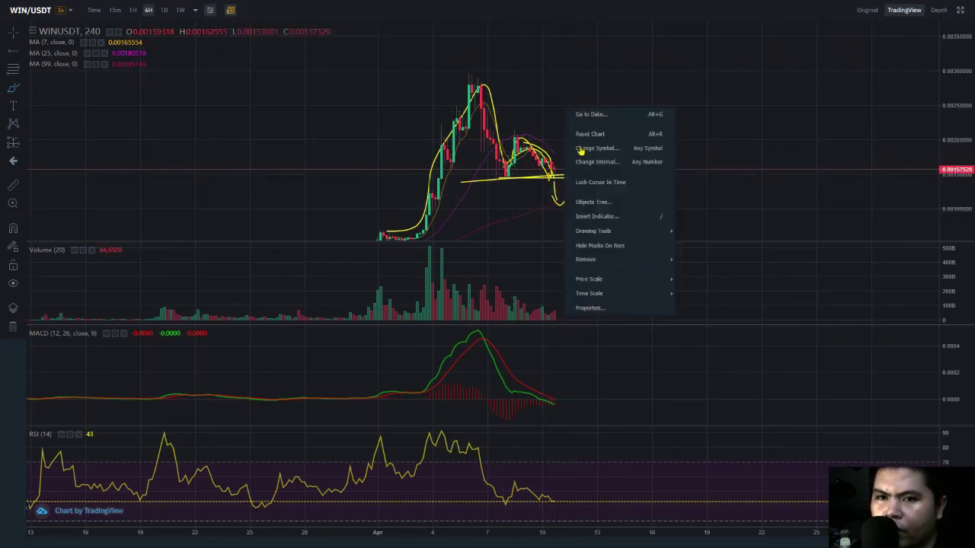
left_click(613, 207)
mouse_move(626, 232)
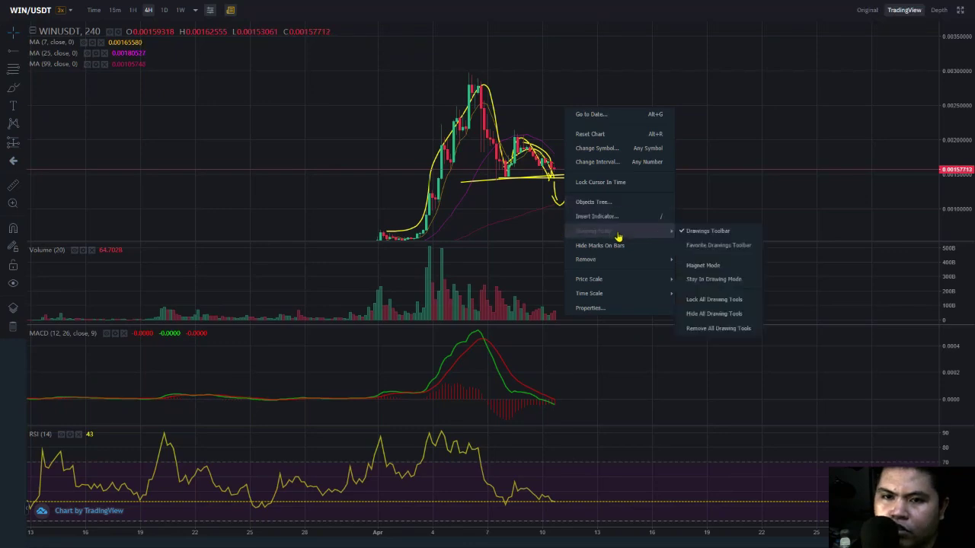
left_click(718, 328)
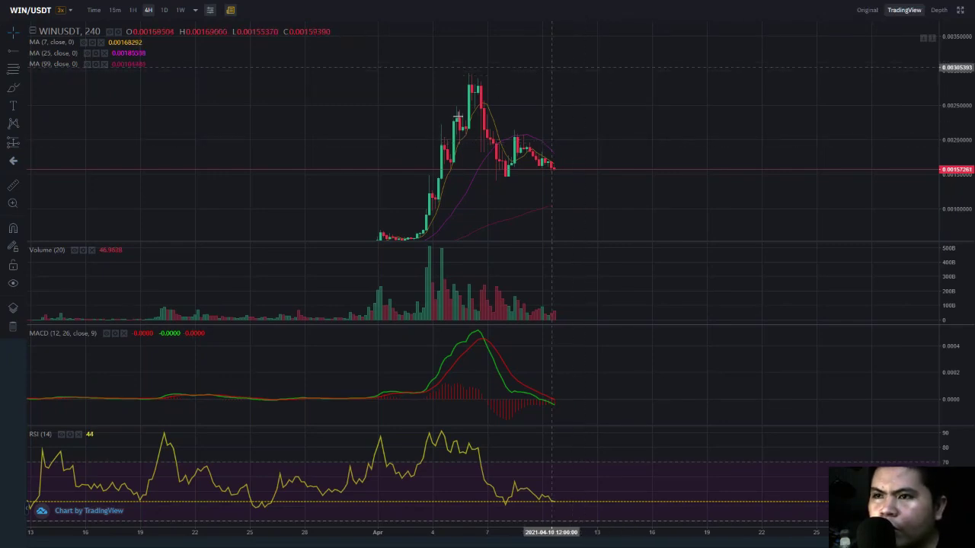
- Brush the price path from early April to the latest candle and a horizontal support line under the recent lows
left_click_drag(344, 155, 417, 134)
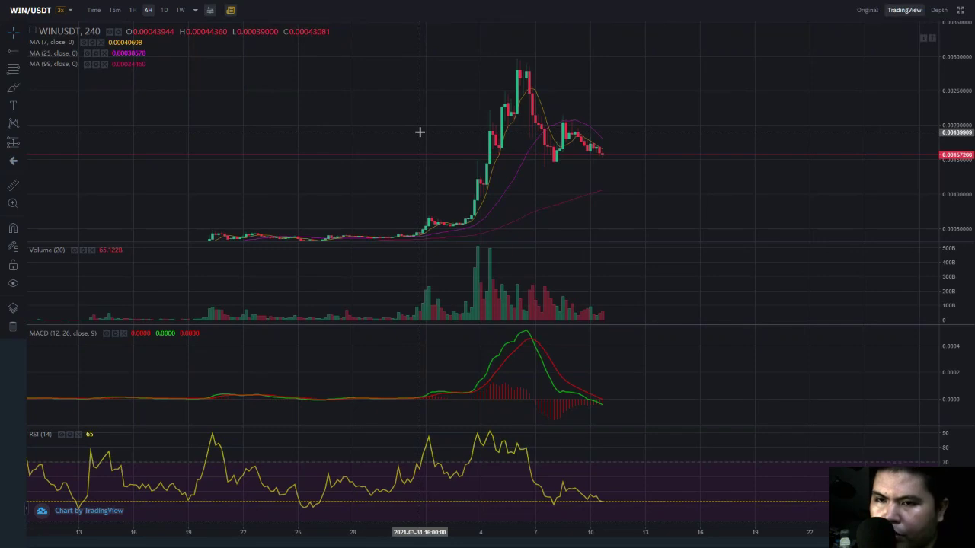
mouse_move(419, 131)
left_mouse_down()
mouse_move(643, 85)
mouse_move(708, 88)
left_mouse_up()
left_click_drag(616, 84, 586, 81)
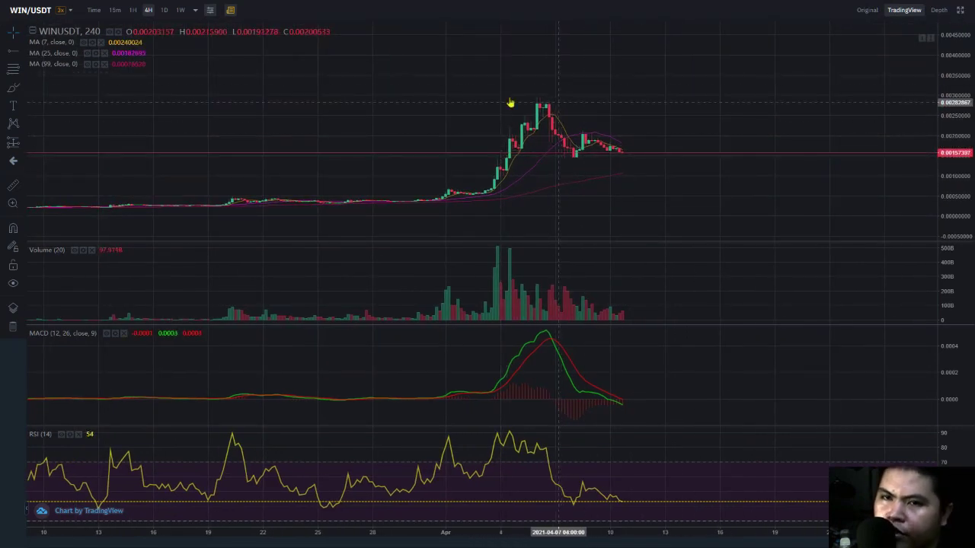
left_click_drag(385, 97, 345, 105)
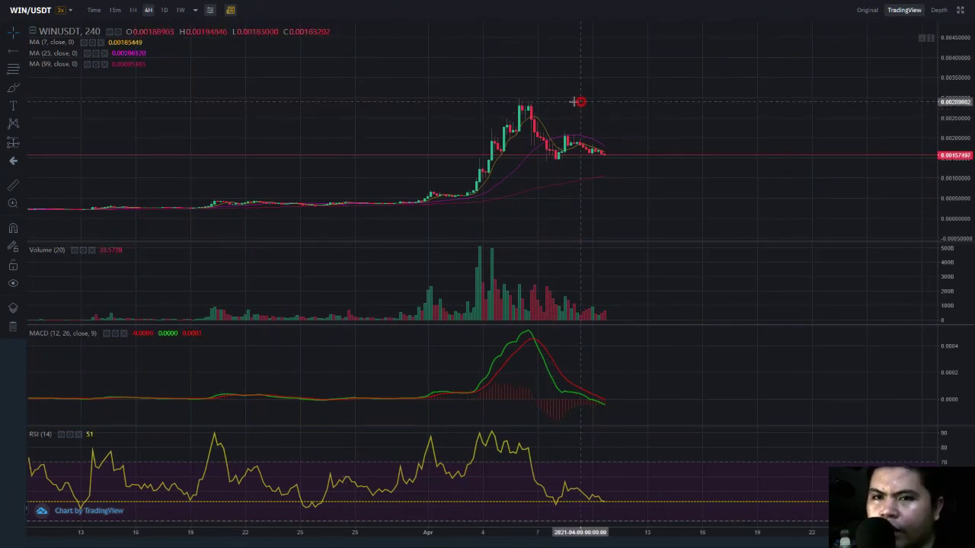
left_click_drag(579, 100, 533, 100)
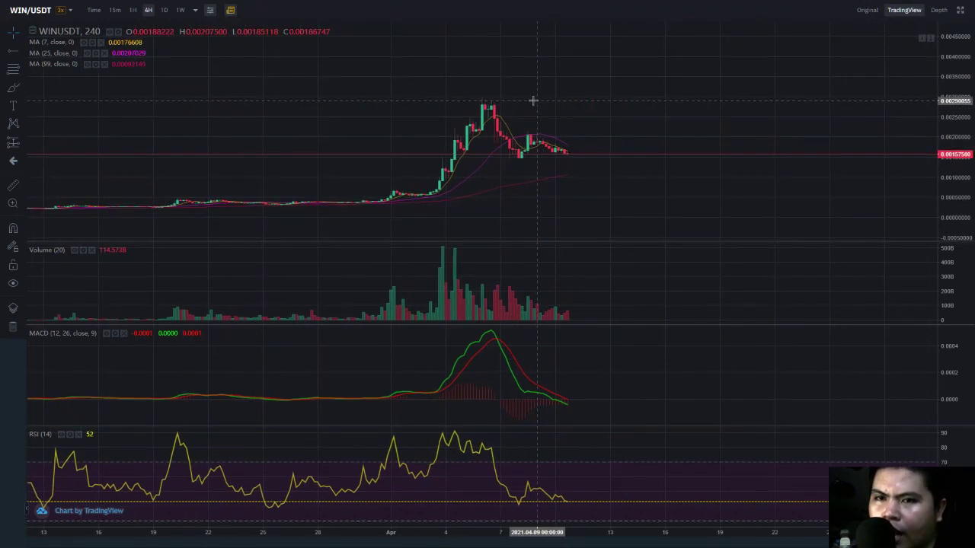
left_click(21, 89)
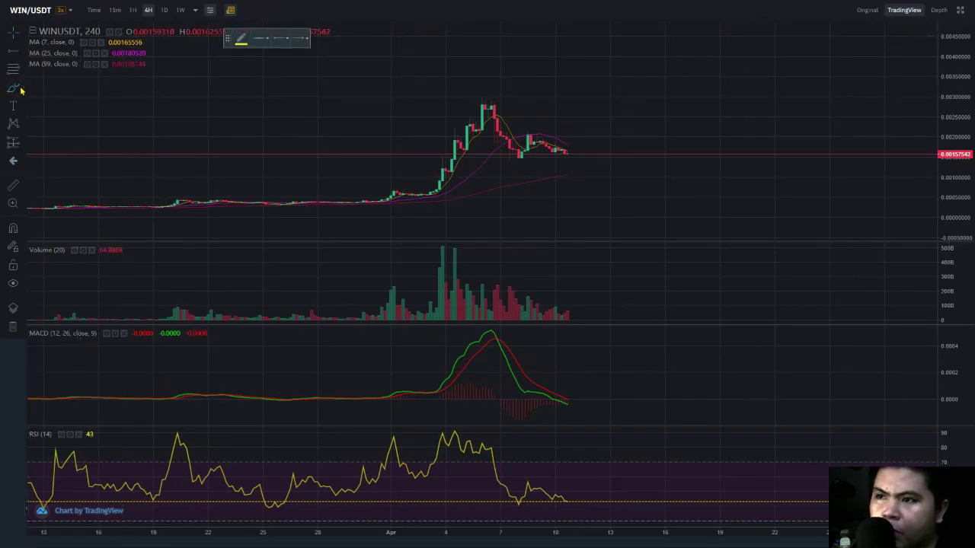
mouse_move(389, 197)
left_mouse_down()
mouse_move(487, 109)
mouse_move(518, 154)
mouse_move(540, 138)
mouse_move(567, 154)
mouse_move(504, 160)
mouse_move(604, 159)
left_mouse_up()
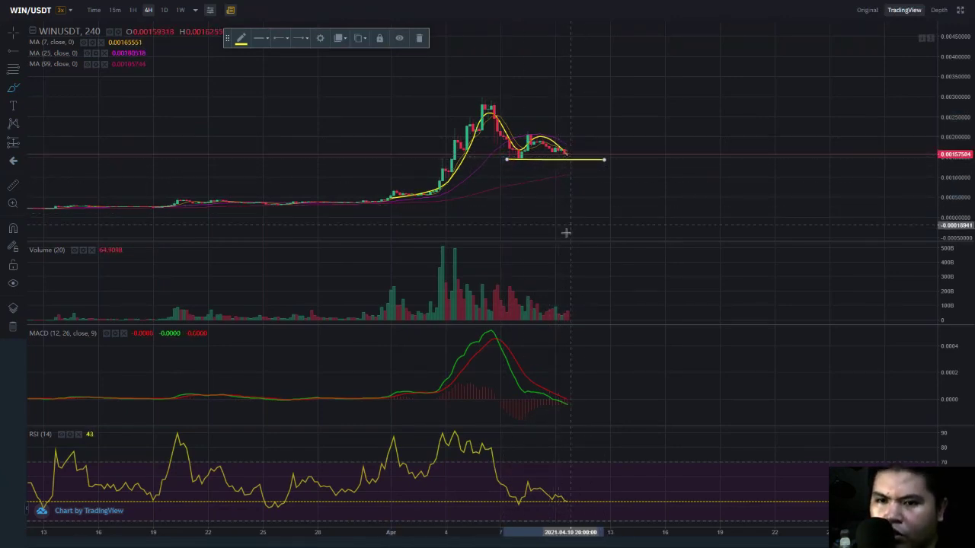
- Circle the latest readings in the Volume, MACD and RSI panes with the brush
left_click_drag(567, 297, 575, 303)
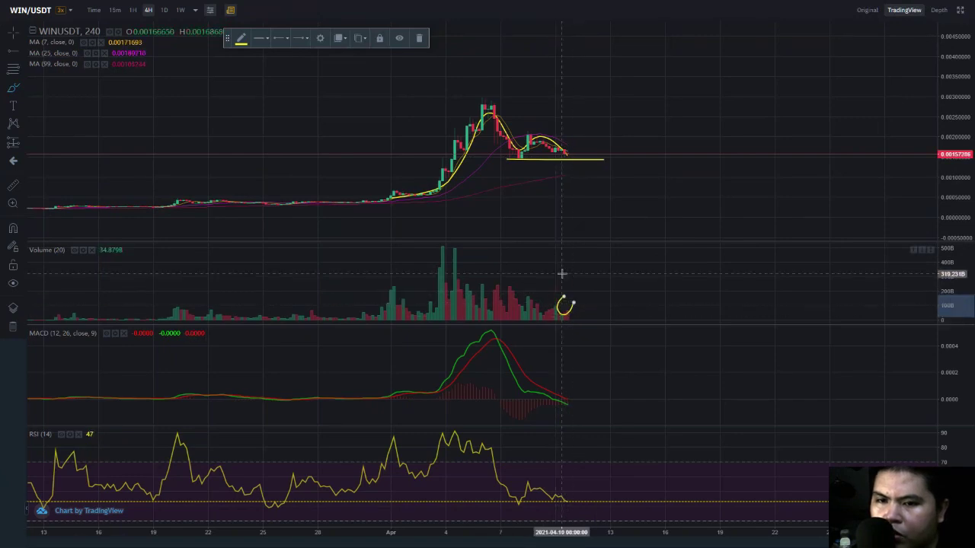
left_click_drag(571, 393, 575, 392)
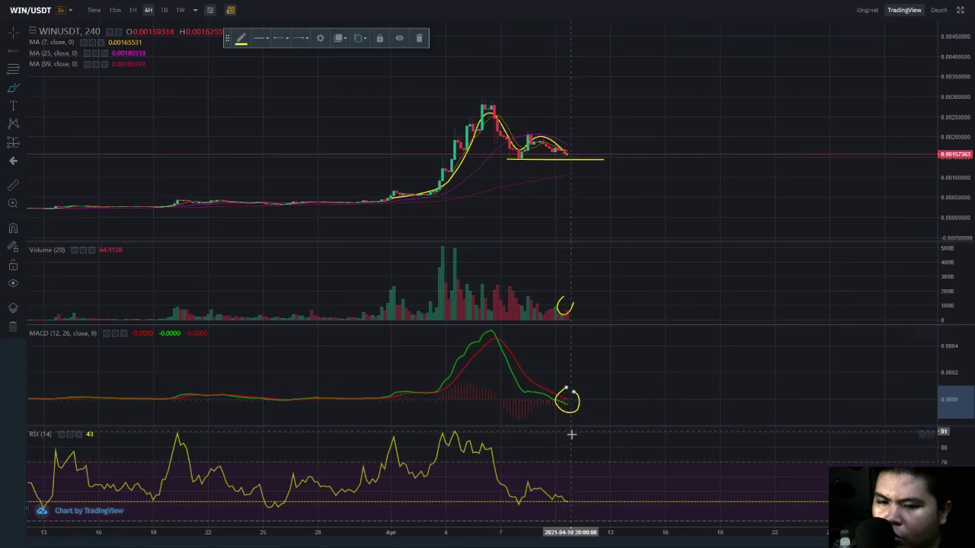
left_click_drag(568, 490, 571, 493)
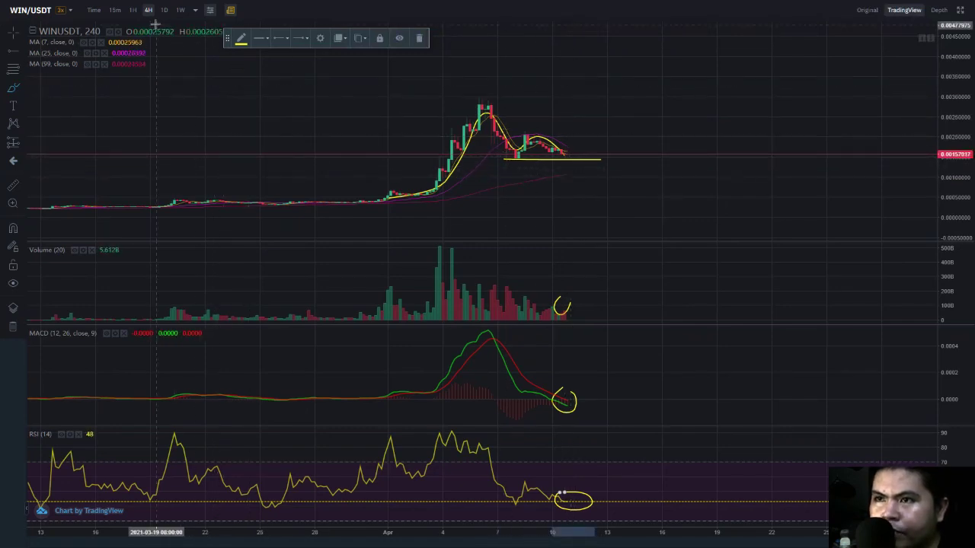
- Examine the price action and indicators on the daily and 1-hour timeframes, rescaling the price axis to fit
double_click(952, 150)
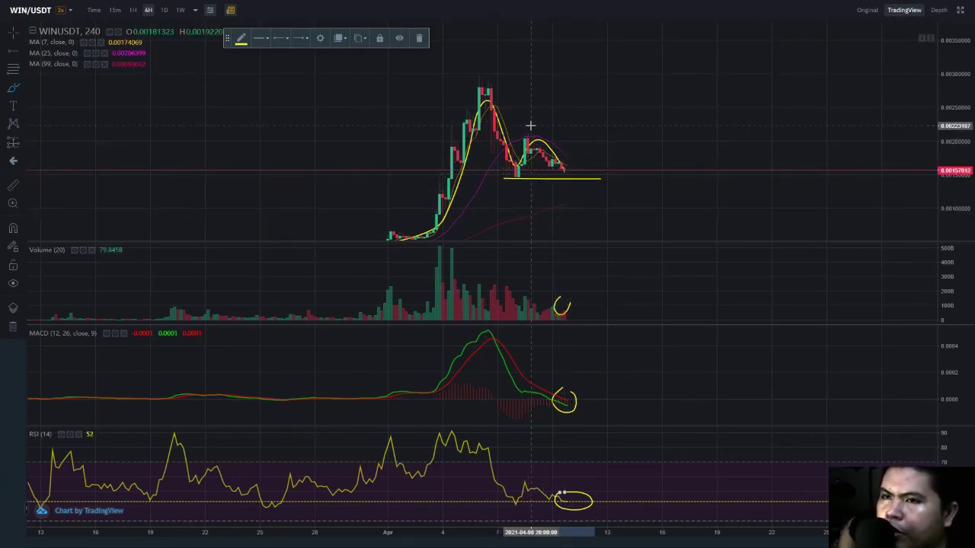
left_click(164, 10)
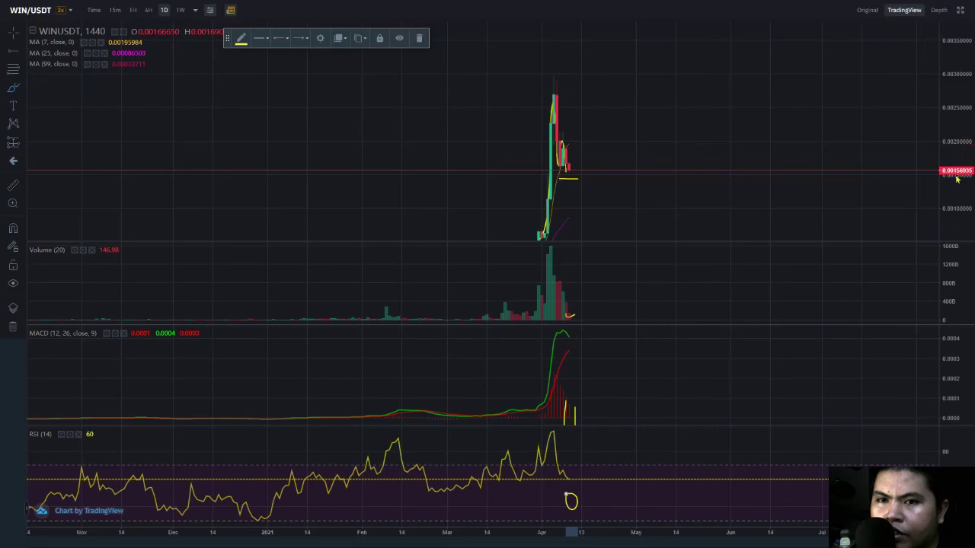
left_click_drag(957, 178, 951, 200)
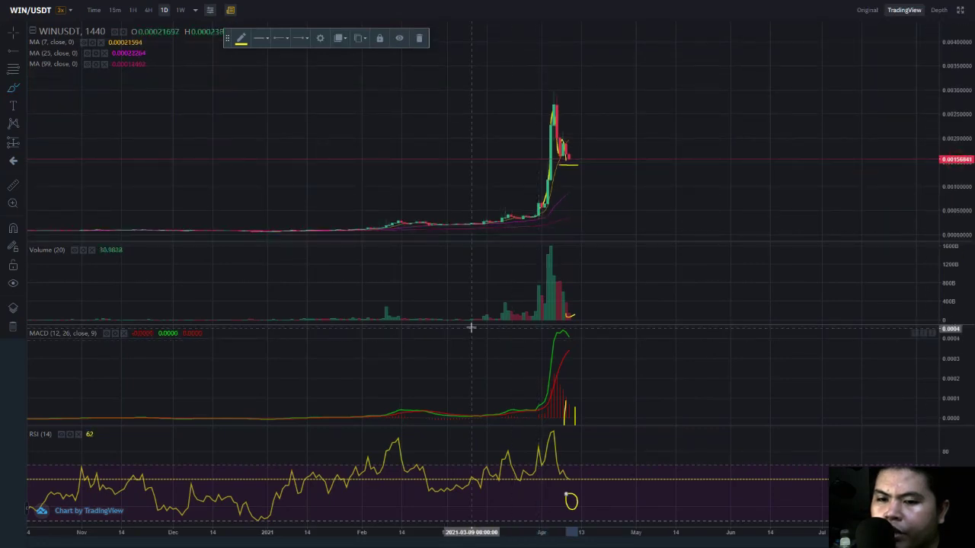
left_click(134, 10)
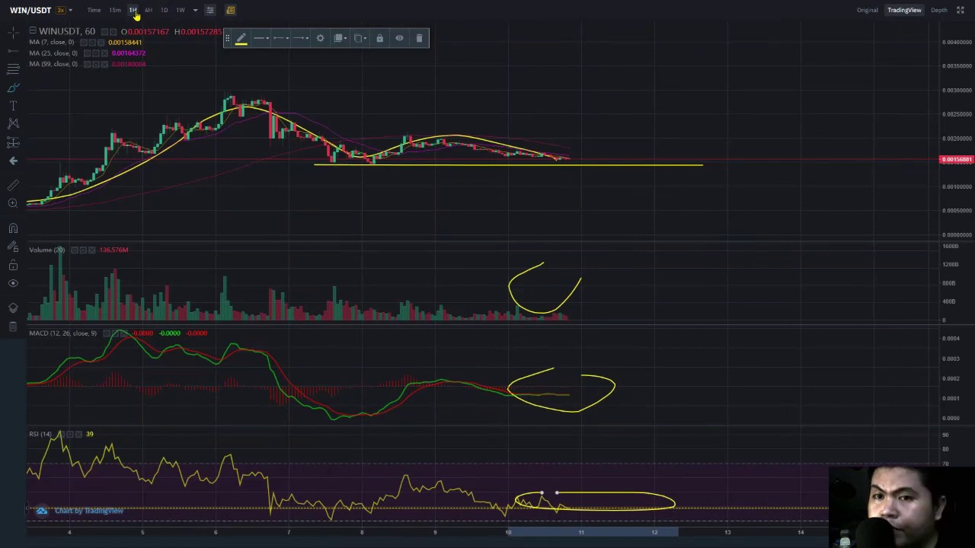
left_click_drag(950, 66, 950, 41)
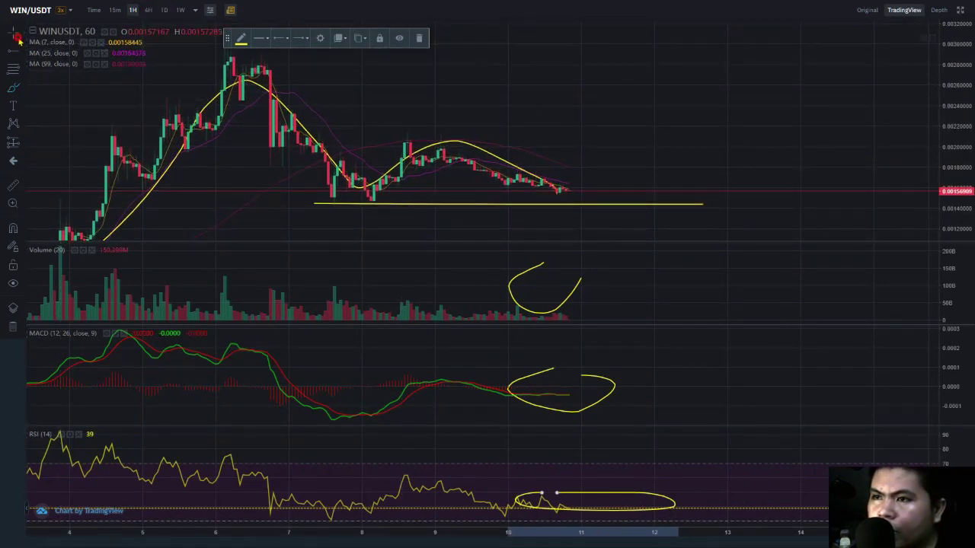
mouse_move(533, 94)
left_mouse_down()
mouse_move(575, 93)
mouse_move(655, 54)
left_mouse_up()
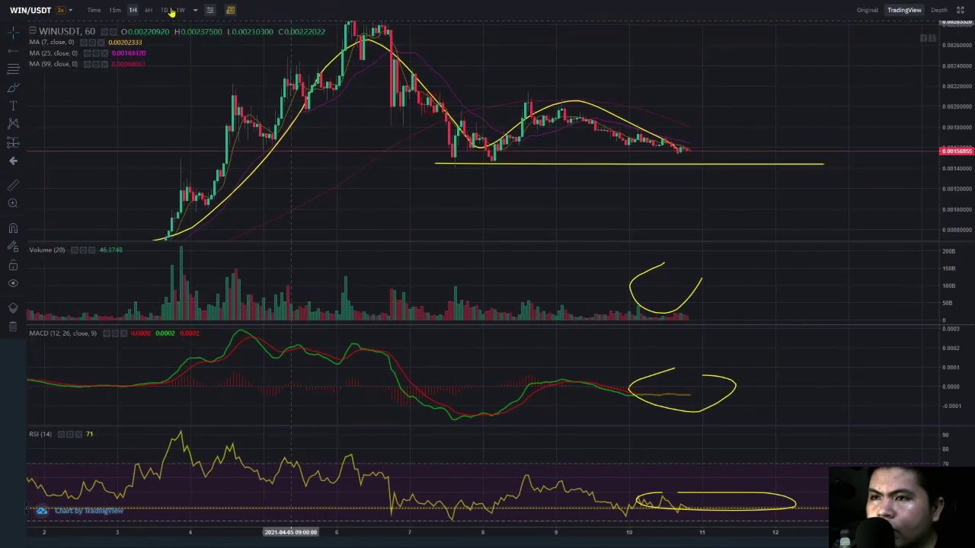
- Draw a Fibonacci retracement on the daily chart from the mid-March low at about 0.00022 to the April high at about 0.00296
left_click(164, 10)
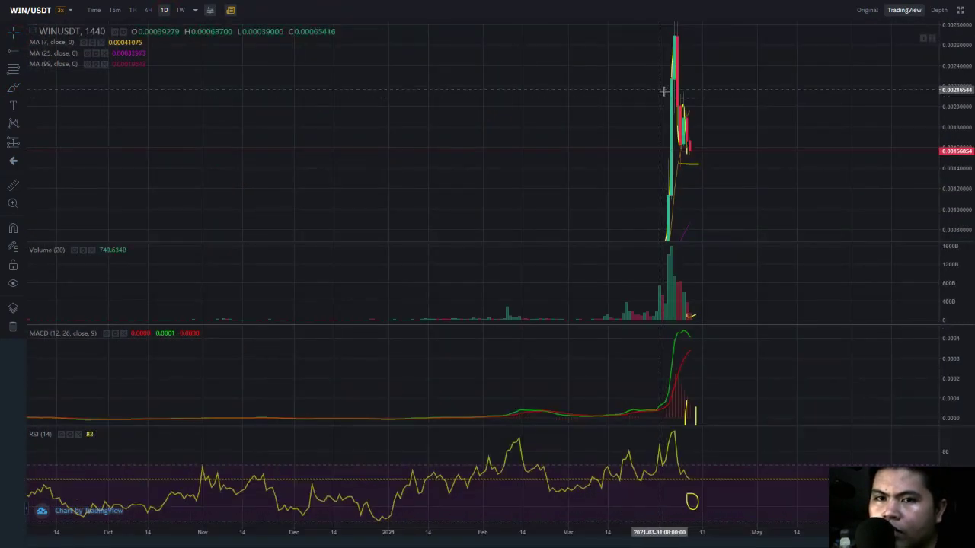
mouse_move(955, 175)
left_mouse_down()
mouse_move(960, 224)
mouse_move(943, 189)
left_mouse_up()
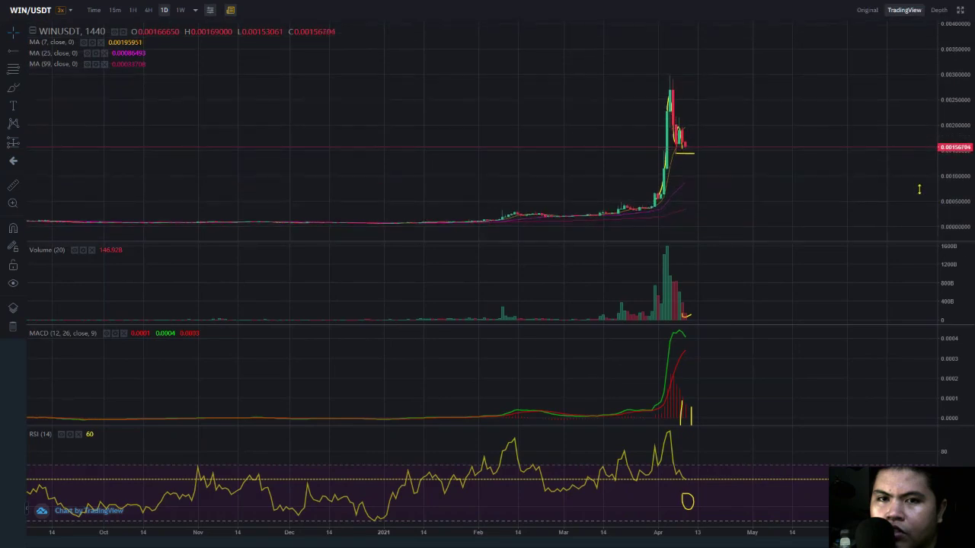
left_click(12, 70)
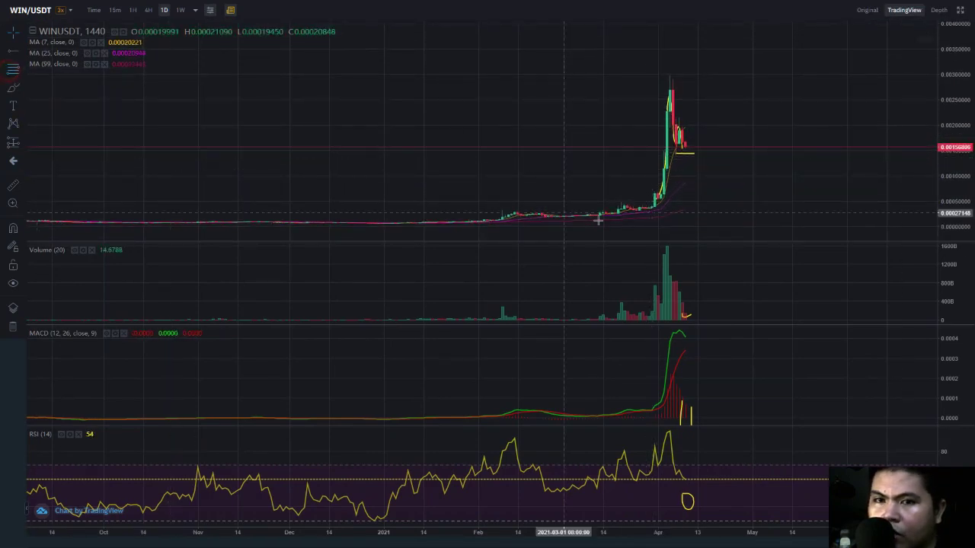
left_click(614, 214)
left_click(681, 76)
left_click_drag(614, 214, 607, 215)
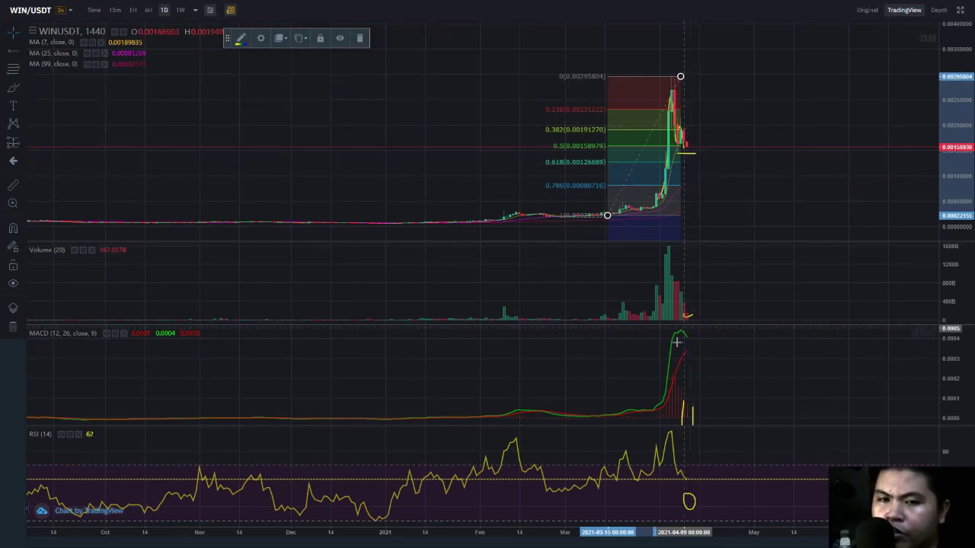
- Examine the latest daily volume and RSI, rescaling the RSI pane
left_click_drag(685, 303, 694, 314)
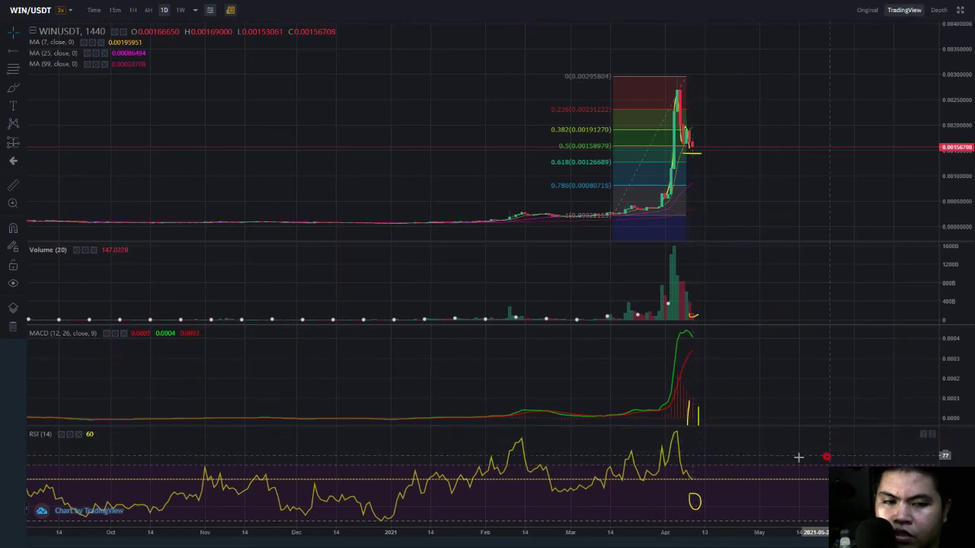
left_click_drag(961, 438, 961, 445)
left_click_drag(789, 445, 716, 448)
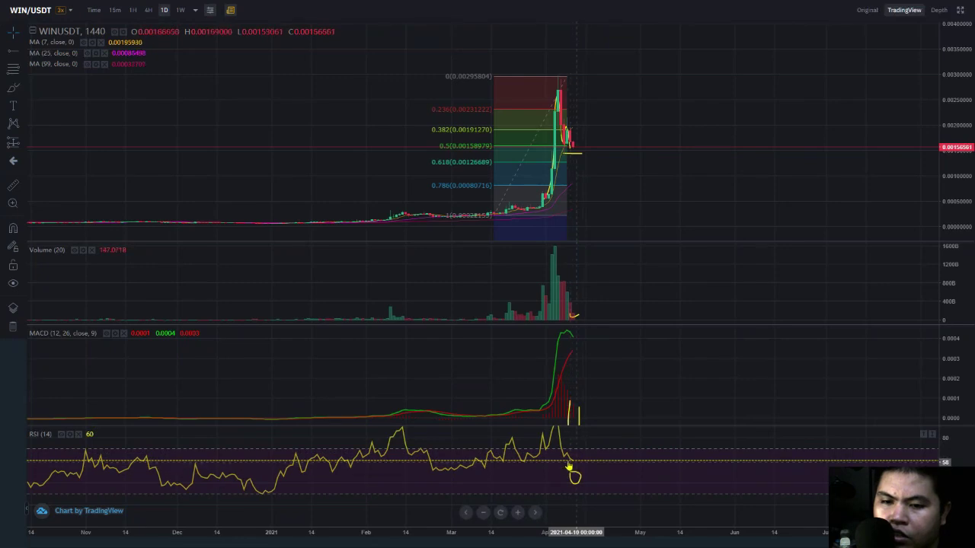
- Clear the Fibonacci retracement and all brush annotations from the daily chart
right_click(258, 120)
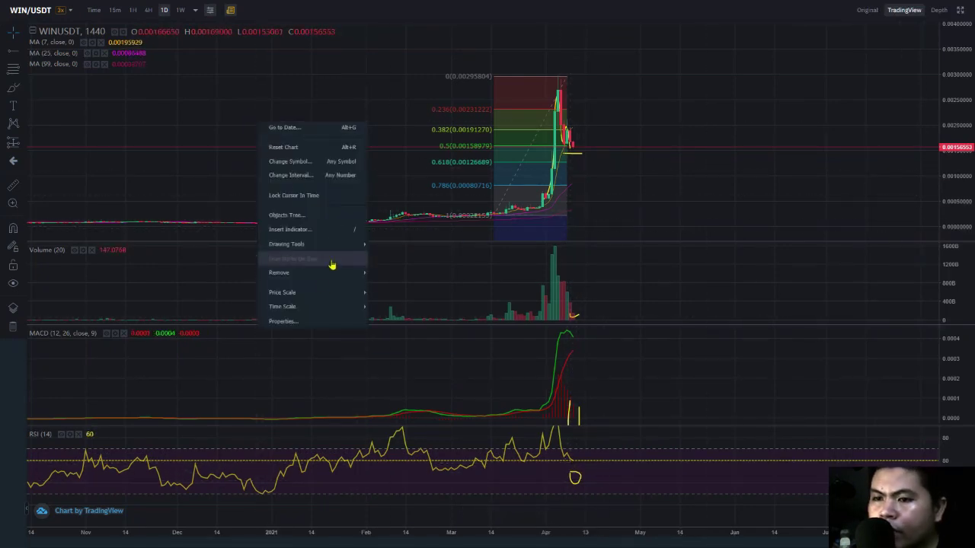
mouse_move(335, 274)
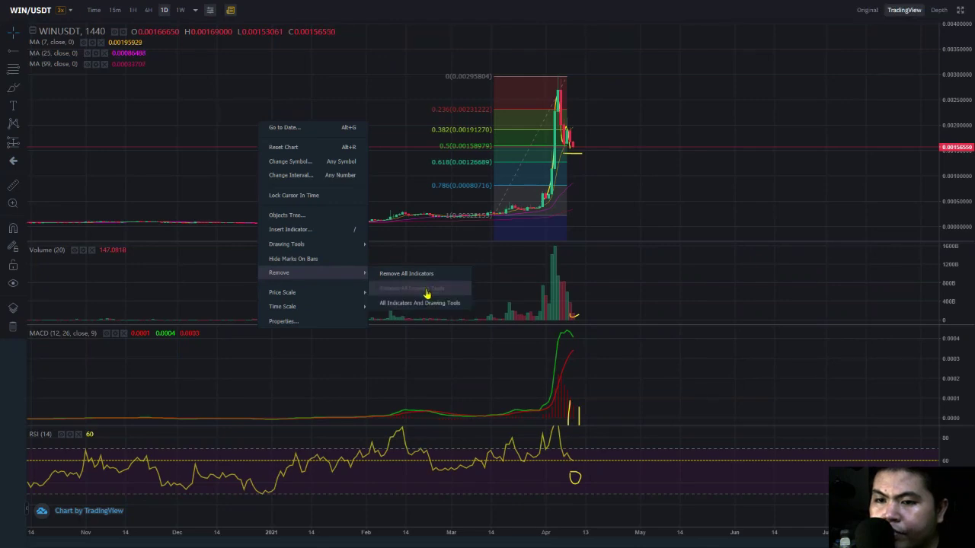
left_click(425, 289)
- Draw a Fibonacci retracement on the 4-hour chart from about 0.00035 on 29 March to about 0.00291 on 7 April
left_click_drag(385, 122, 437, 174)
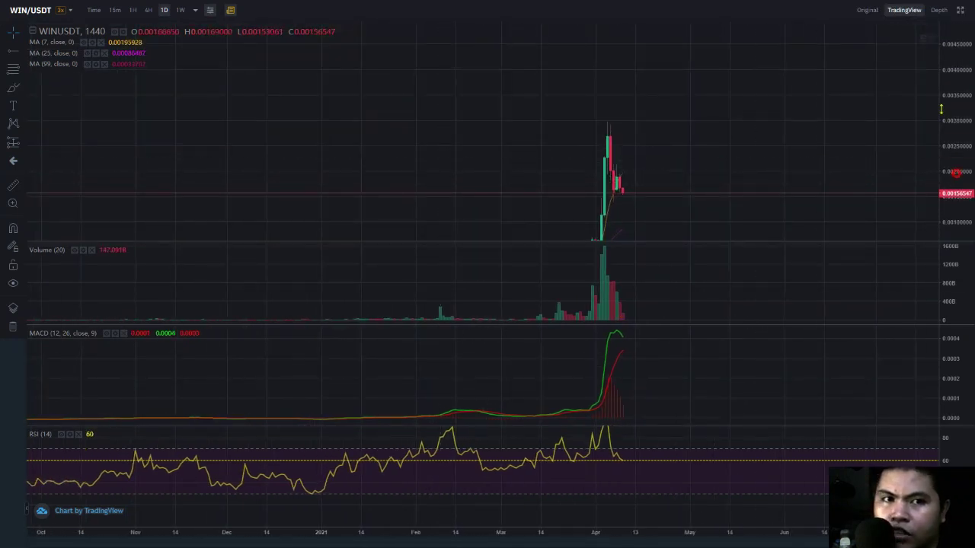
left_click(148, 10)
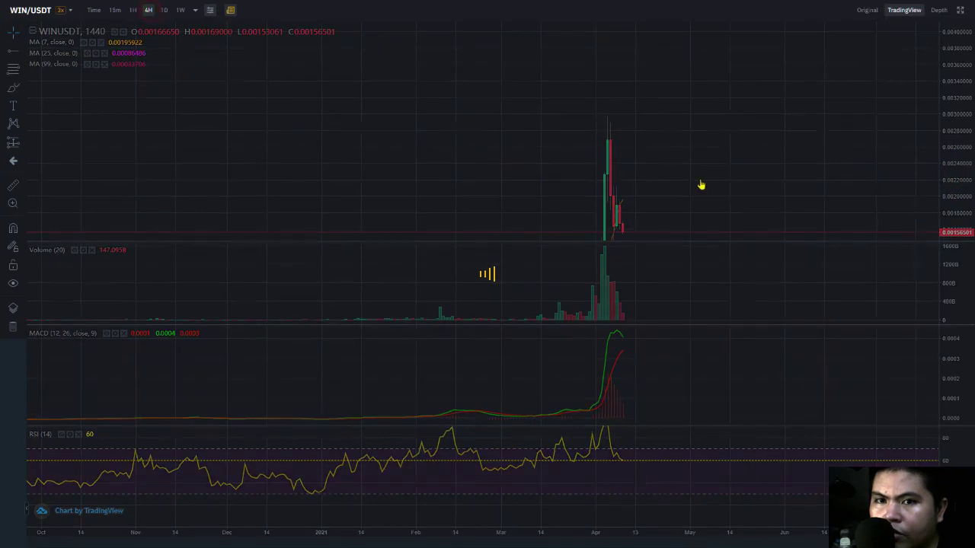
double_click(965, 156)
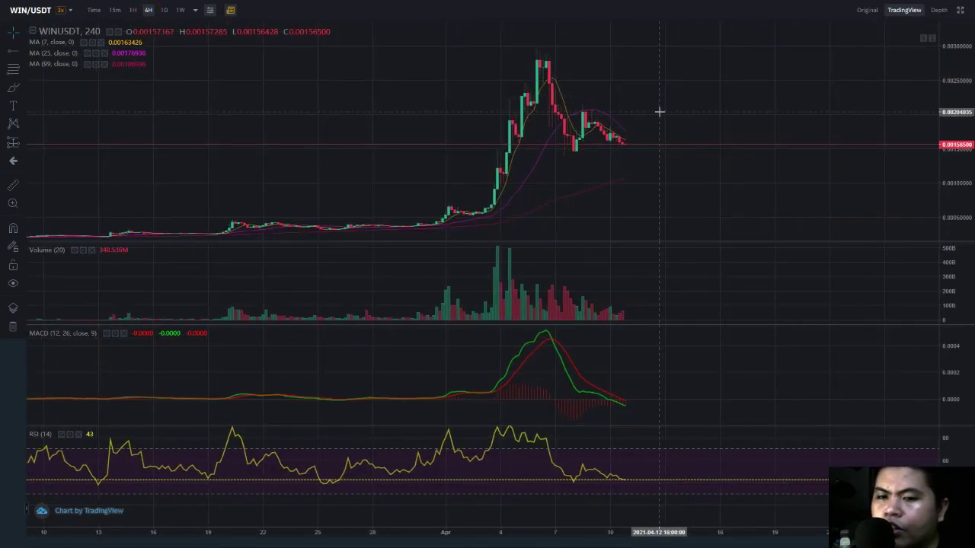
left_click_drag(637, 93, 630, 94)
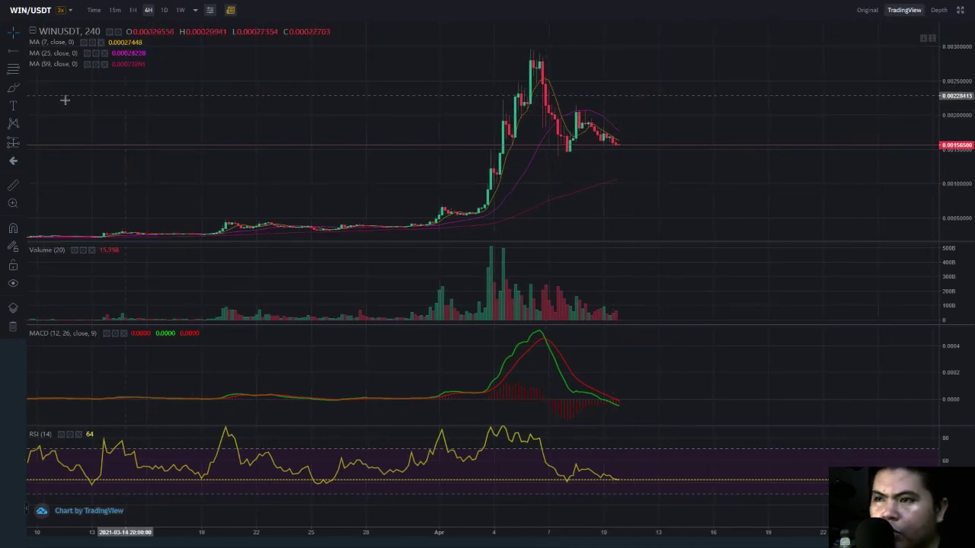
left_click(13, 69)
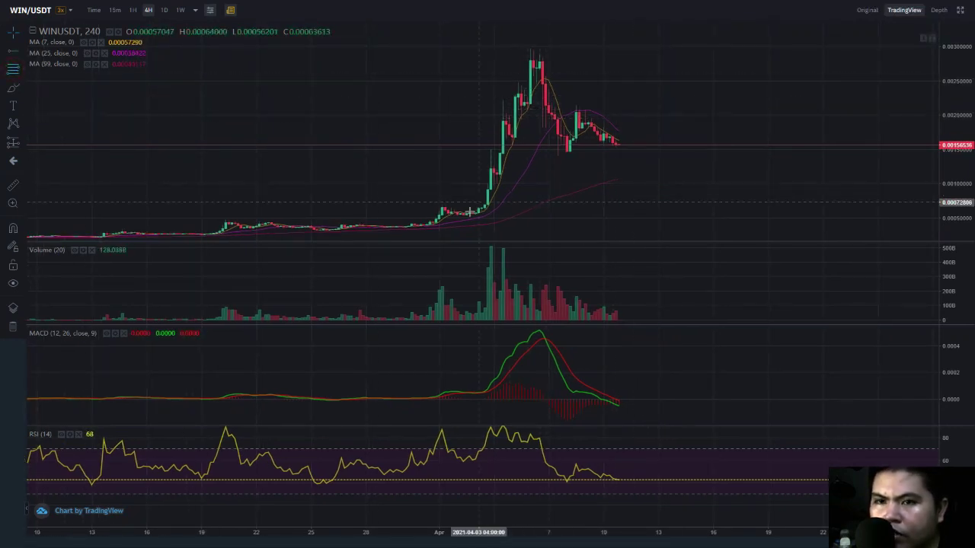
left_click(396, 227)
left_click(563, 51)
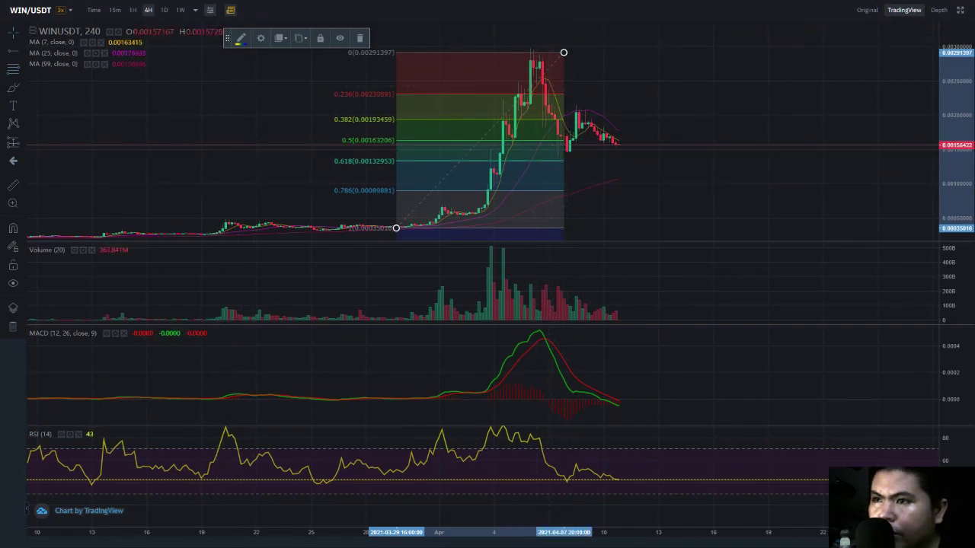
- Place a horizontal ray at about 0.00141, and brush the price swings, a support line and a projected rebound on the 4-hour chart
left_click(15, 52)
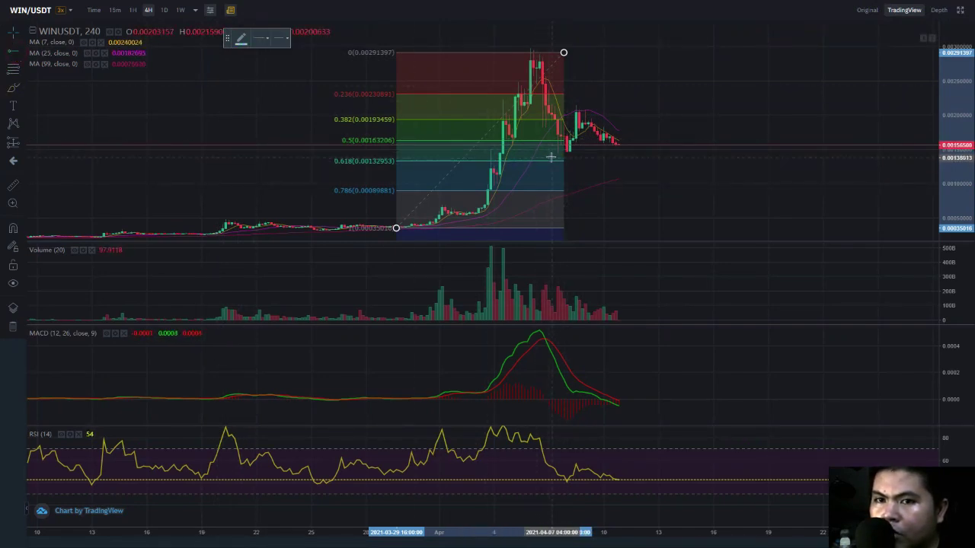
left_click(548, 155)
left_click(19, 89)
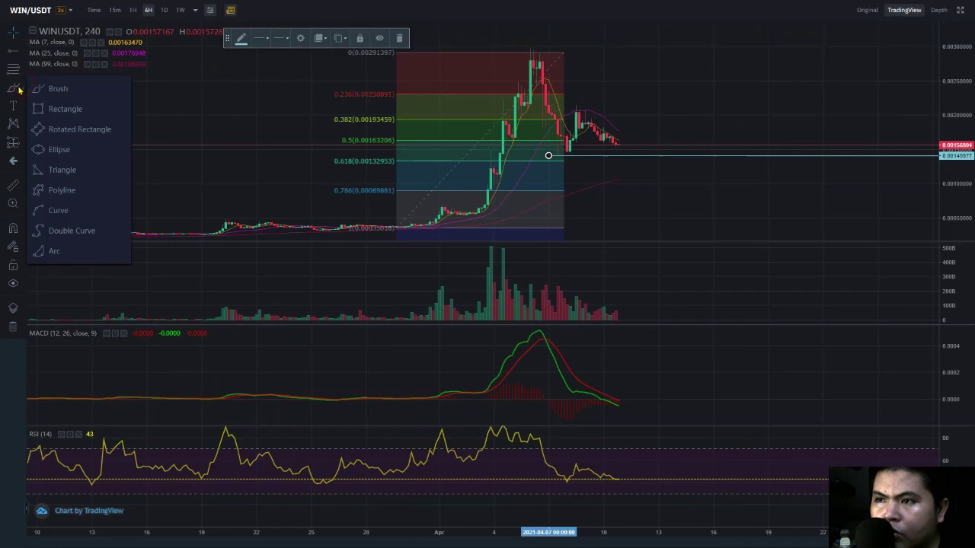
left_click(53, 88)
mouse_move(407, 224)
left_mouse_down()
mouse_move(475, 161)
mouse_move(524, 67)
mouse_move(568, 154)
left_mouse_up()
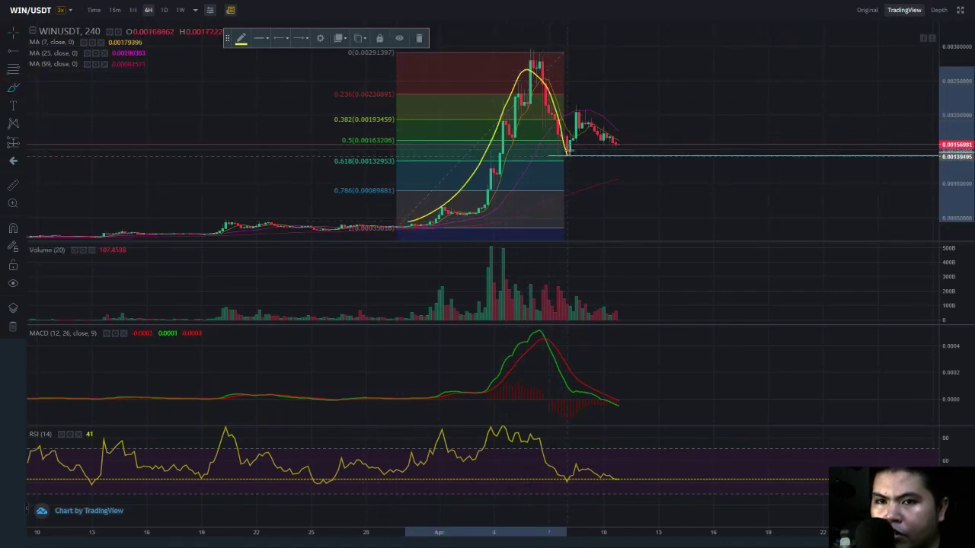
mouse_move(579, 122)
left_mouse_down()
mouse_move(588, 113)
mouse_move(603, 119)
mouse_move(617, 151)
left_mouse_up()
left_click_drag(550, 156, 674, 152)
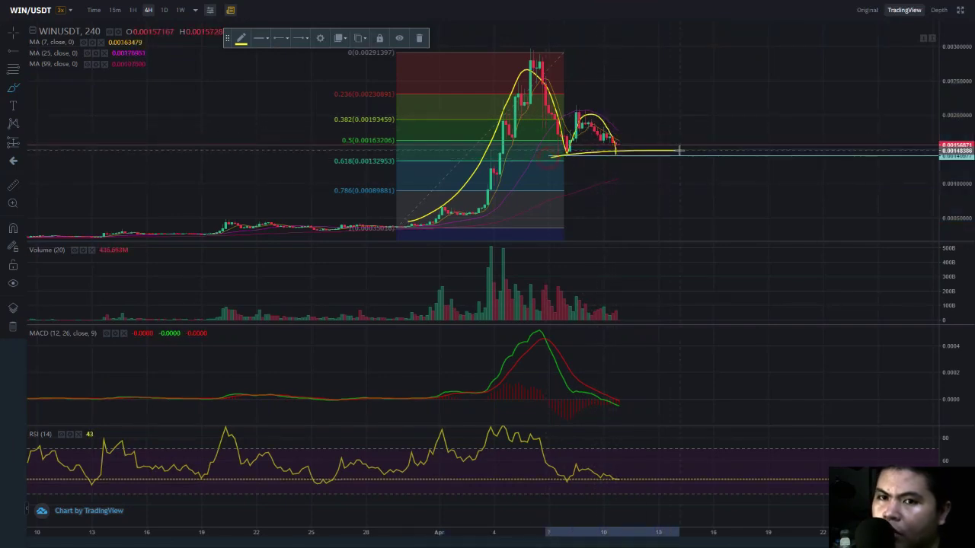
left_click_drag(618, 153, 655, 88)
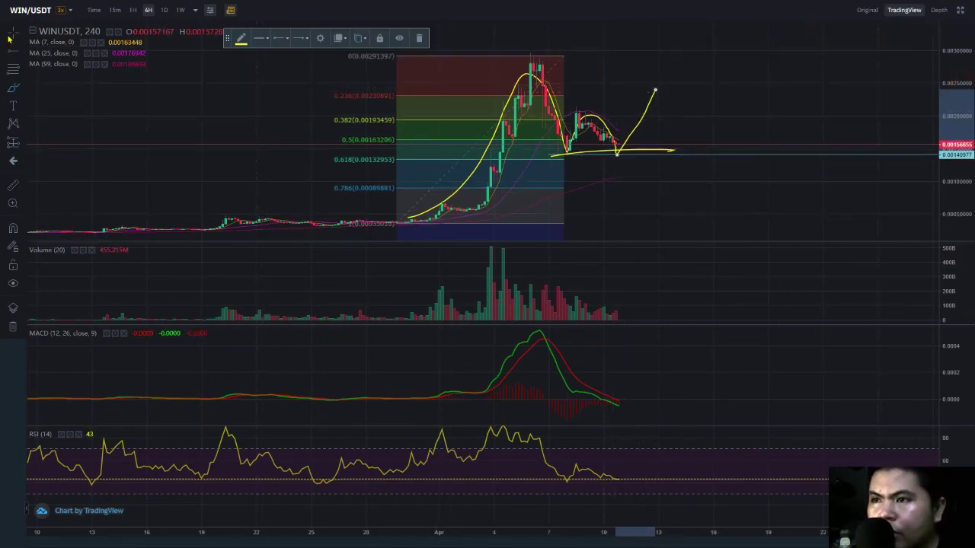
- Circle the latest Volume bars and the latest MACD crossover with the brush
mouse_move(300, 90)
left_mouse_down()
mouse_move(206, 121)
mouse_move(225, 113)
left_mouse_up()
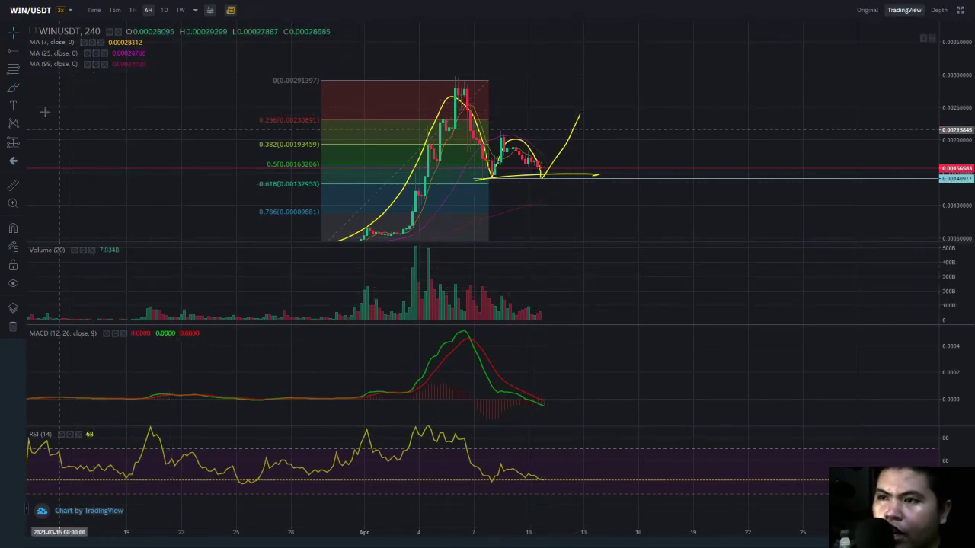
left_click(13, 88)
mouse_move(538, 305)
left_mouse_down()
mouse_move(554, 309)
mouse_move(543, 299)
left_mouse_up()
mouse_move(538, 389)
left_mouse_down()
mouse_move(558, 400)
mouse_move(537, 393)
left_mouse_up()
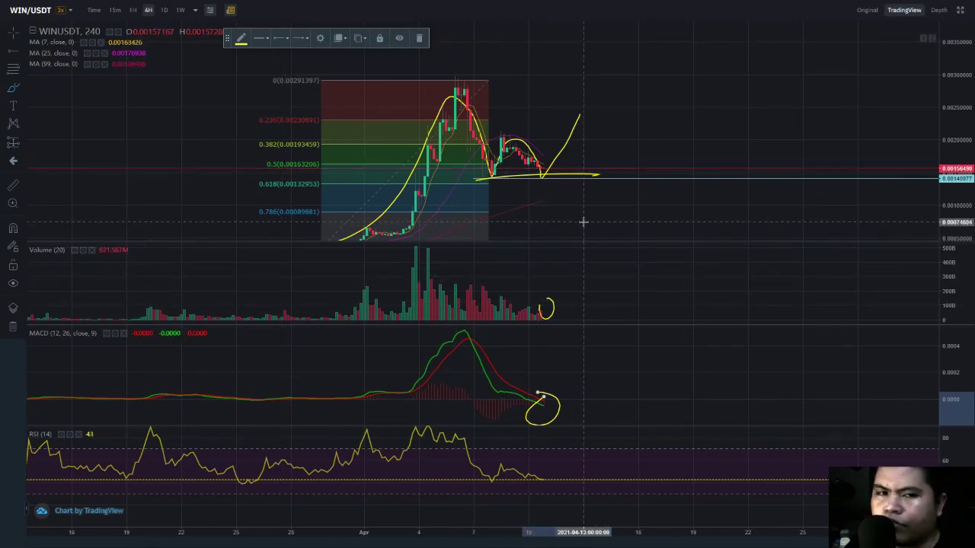
left_click_drag(574, 200, 615, 207)
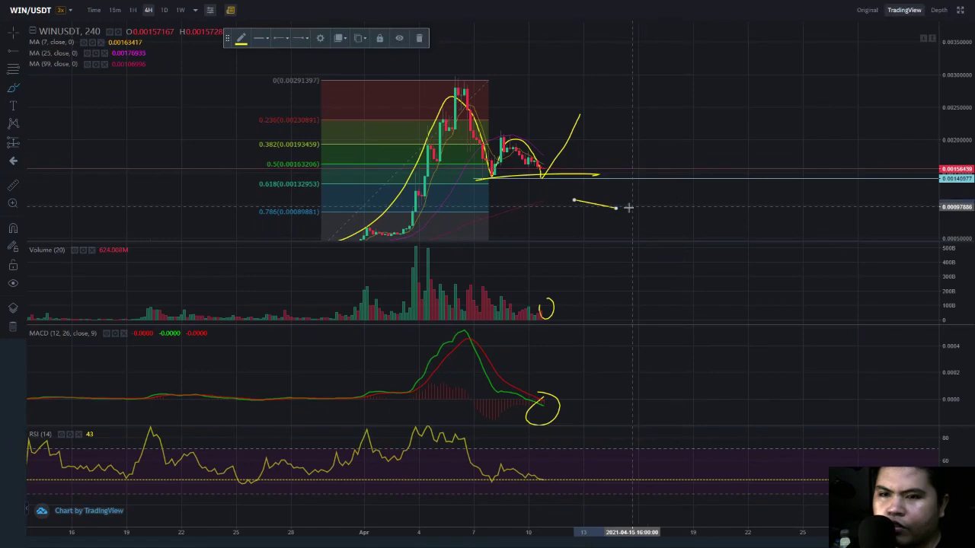
key("Delete")
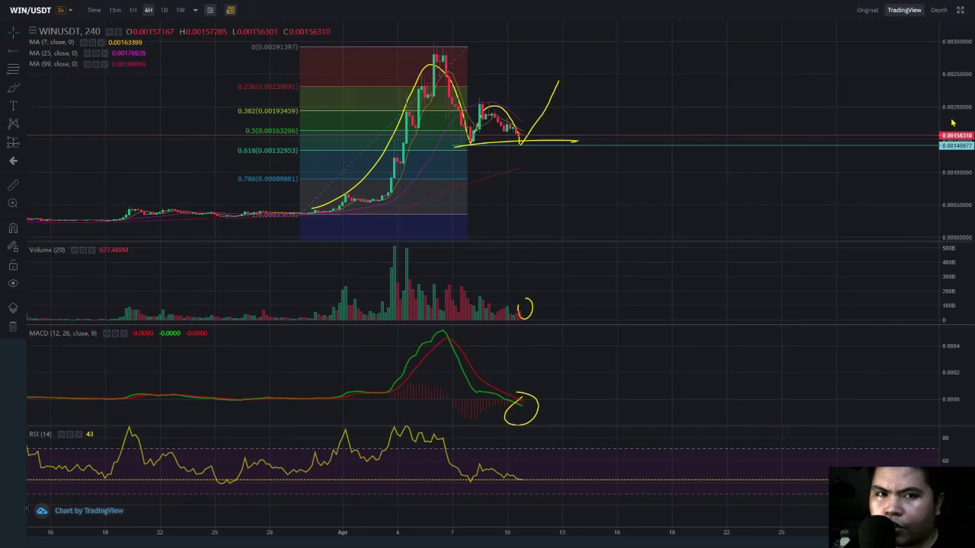
left_click_drag(951, 122, 836, 152)
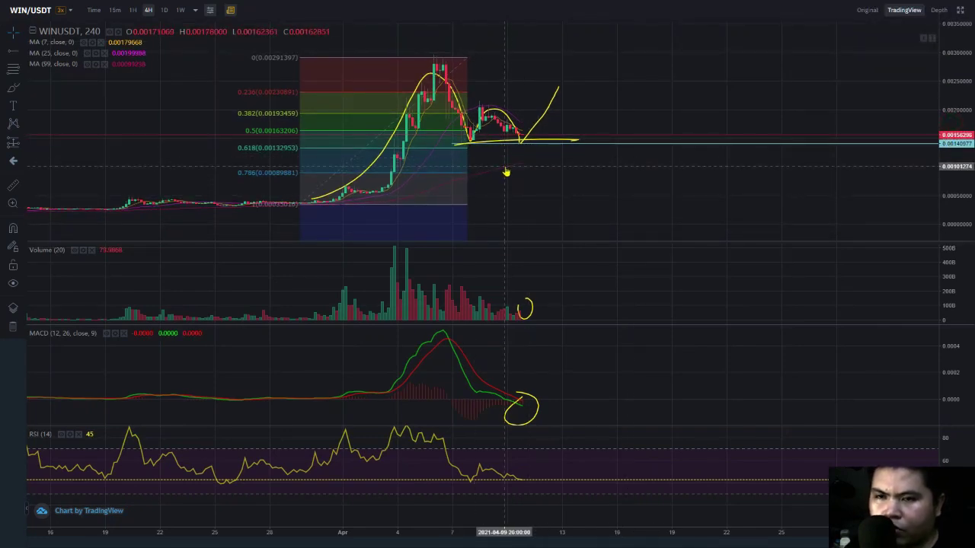
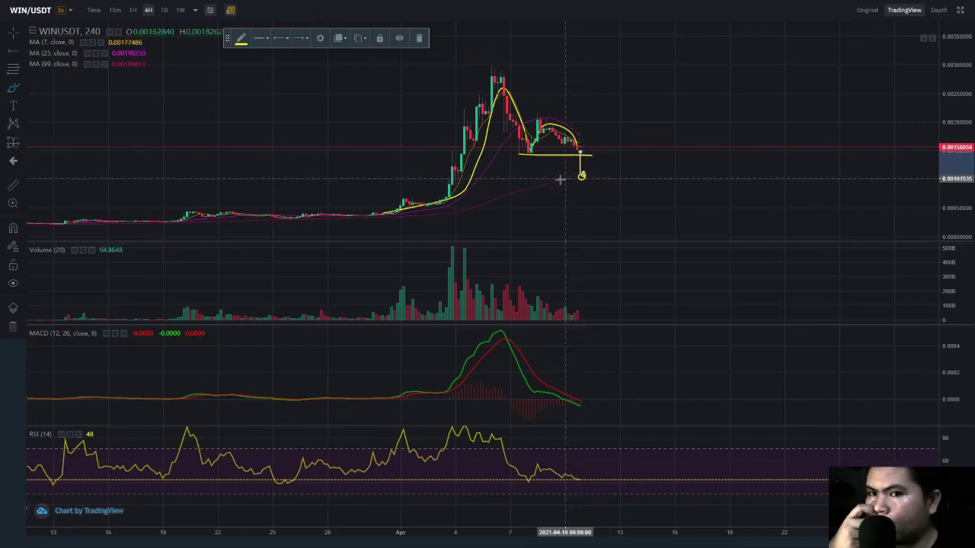
- Brush lower support lines near 0.00100 and 0.00080, and draw a Fibonacci retracement from about 0.00039 on 30 March to 0.00297 on 6 April
mouse_move(552, 180)
left_mouse_down()
mouse_move(608, 180)
mouse_move(629, 192)
left_mouse_up()
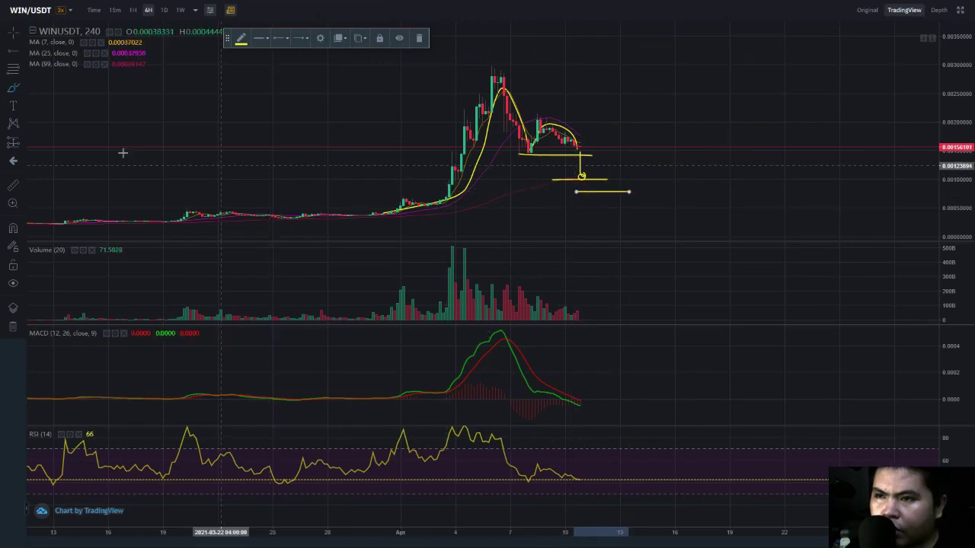
left_click(13, 68)
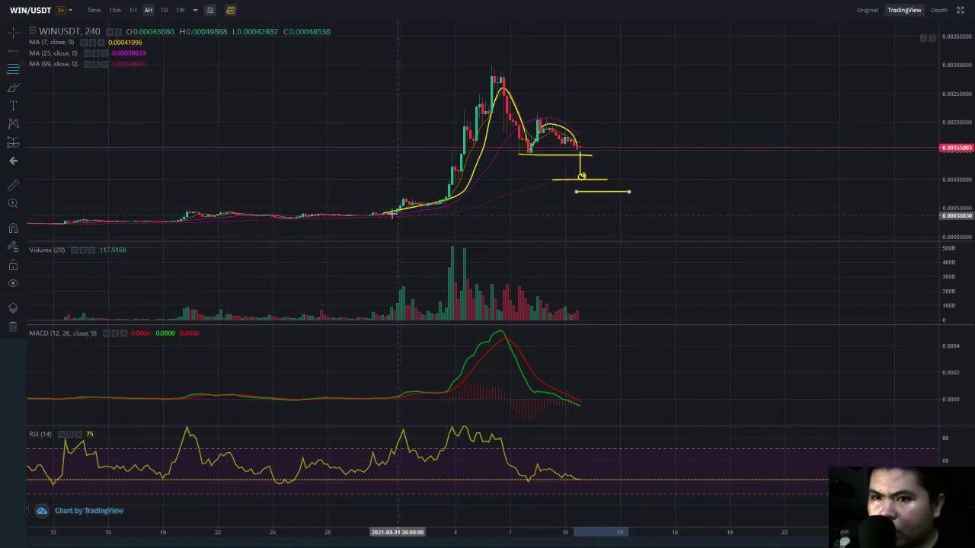
left_click(378, 214)
left_click(503, 66)
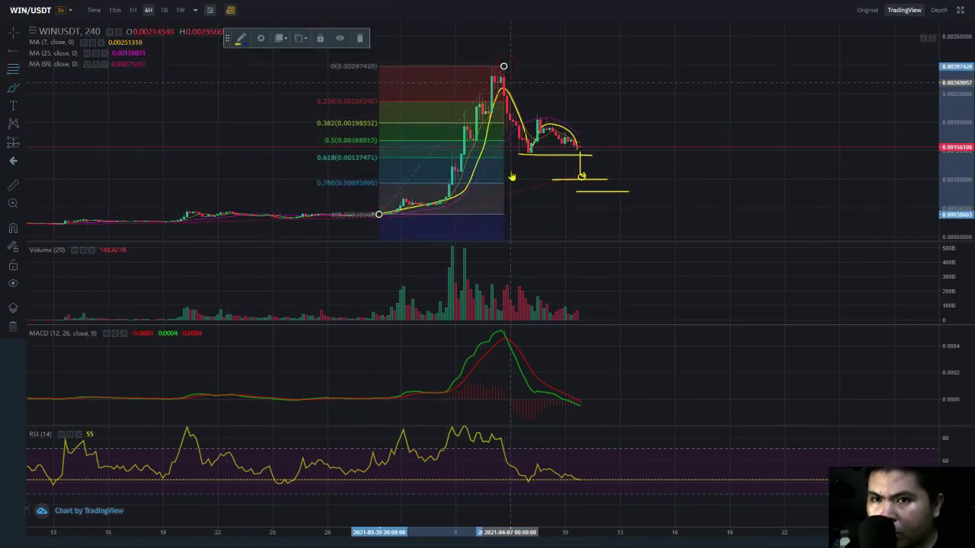
- Place a horizontal ray at about 0.00092 near the 0.786 level, and draw a second Fibonacci retracement down to it from about 0.00294
left_click(13, 52)
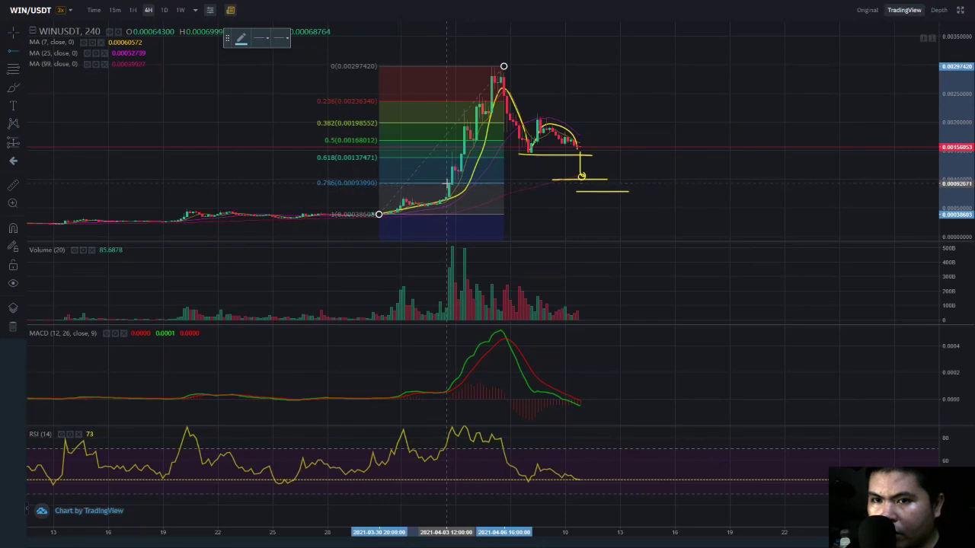
left_click(447, 184)
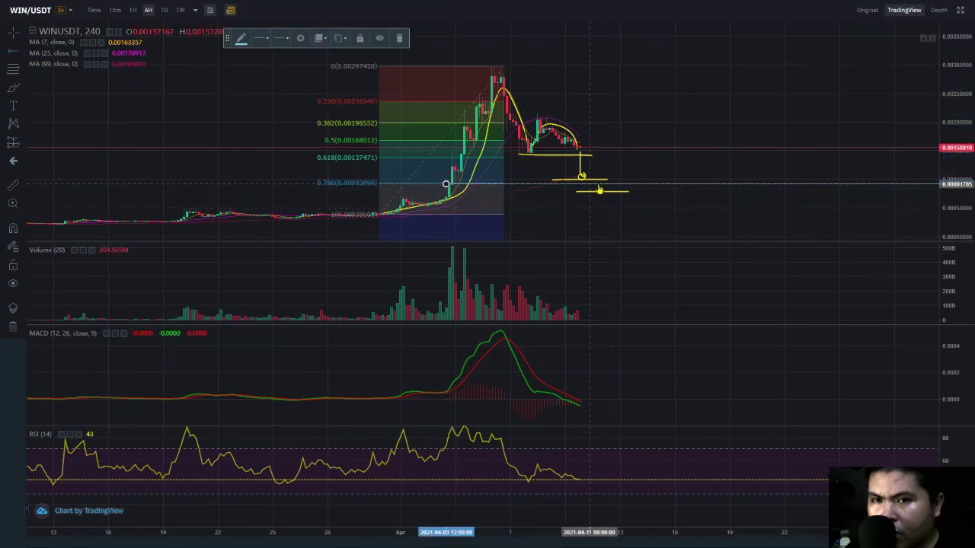
left_click(8, 88)
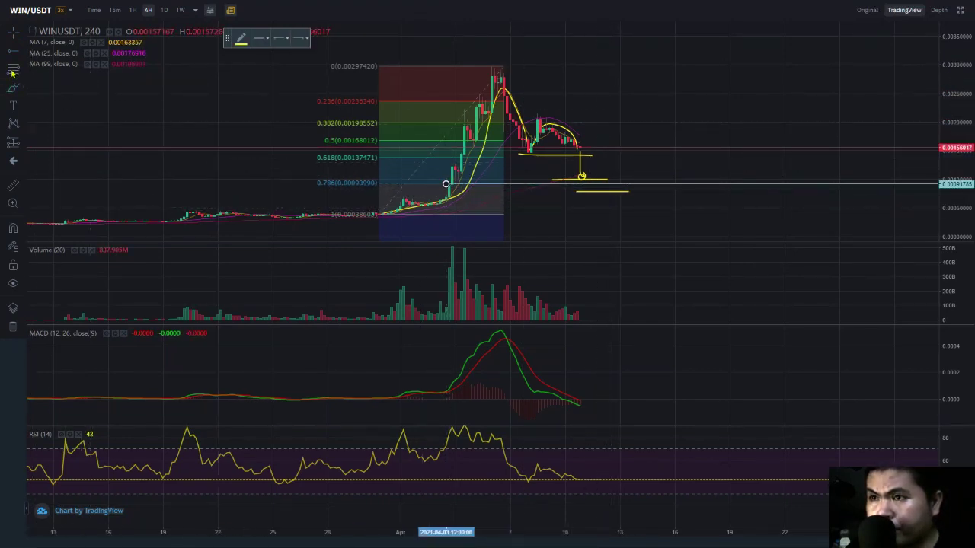
left_click(506, 68)
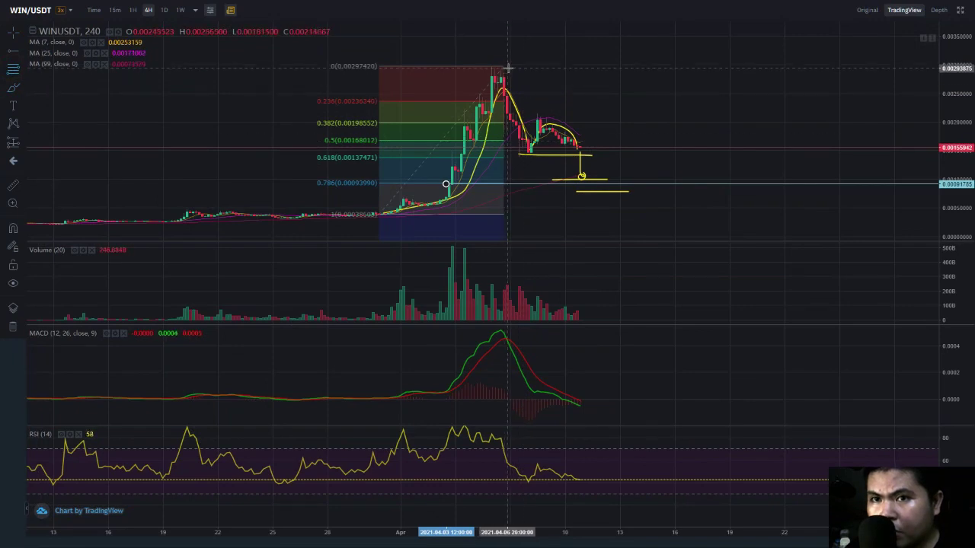
left_click(658, 182)
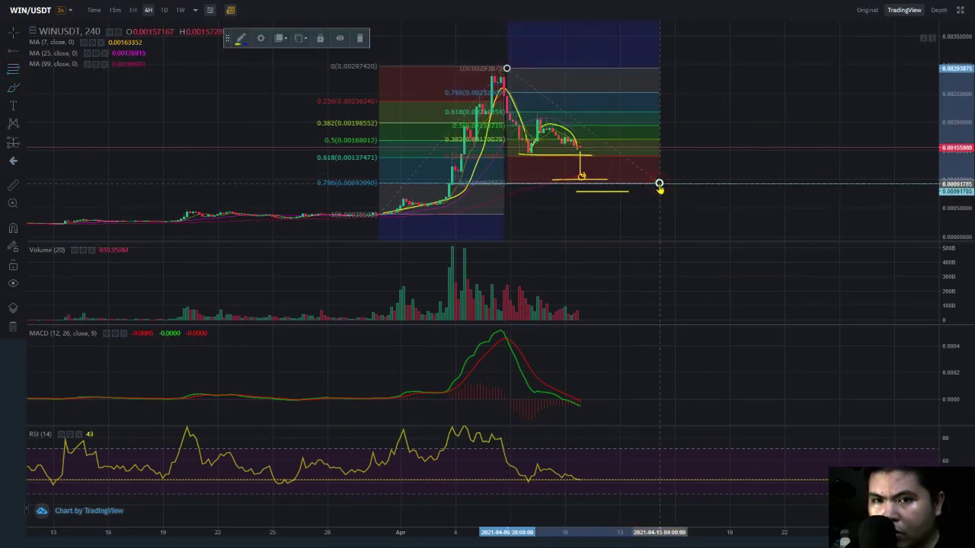
- Brush the expected drop to the lowest support line, the rebound to the April high, and a resistance line at about 0.0029
left_click(14, 90)
left_click_drag(597, 180, 610, 184)
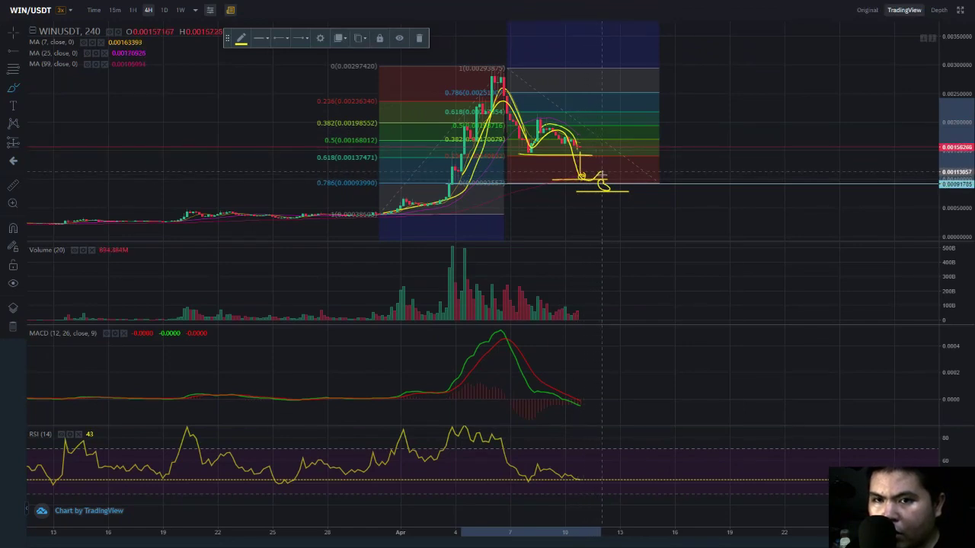
mouse_move(605, 190)
left_mouse_down()
mouse_move(613, 186)
mouse_move(595, 187)
mouse_move(621, 191)
mouse_move(607, 193)
mouse_move(617, 197)
mouse_move(695, 70)
left_mouse_up()
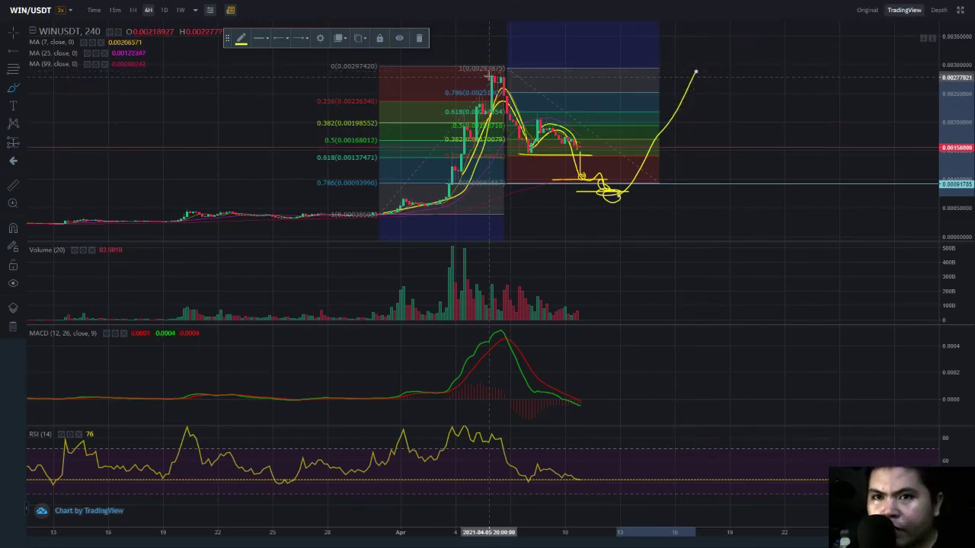
left_click_drag(482, 69, 786, 70)
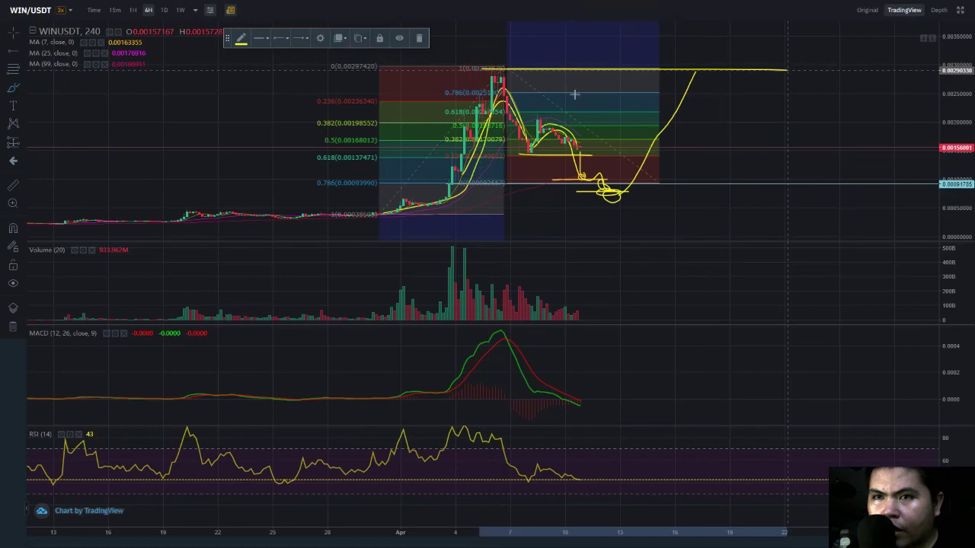
- Add a long position with entry at about 0.00075, target at about 0.00291 and stop at about 0.00056
left_click(13, 142)
left_click(52, 163)
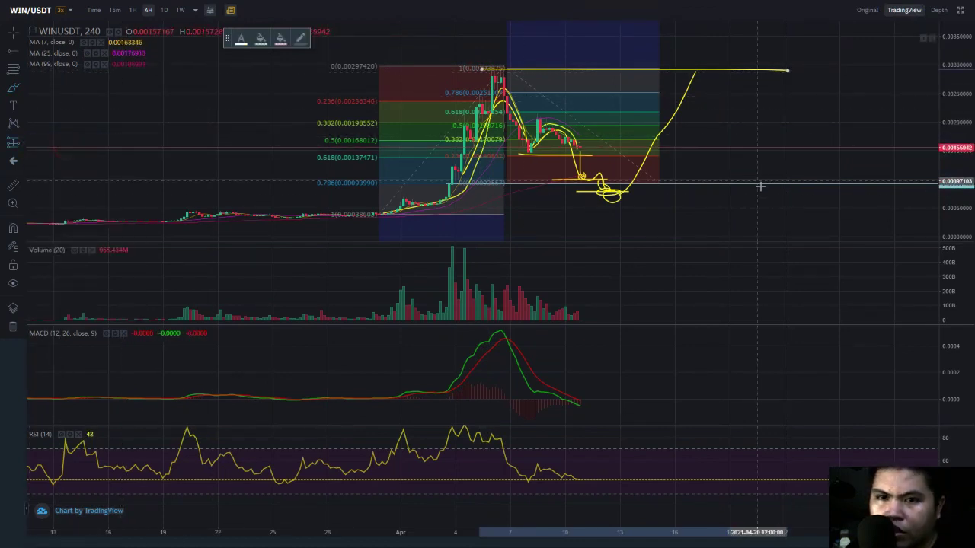
left_click(644, 194)
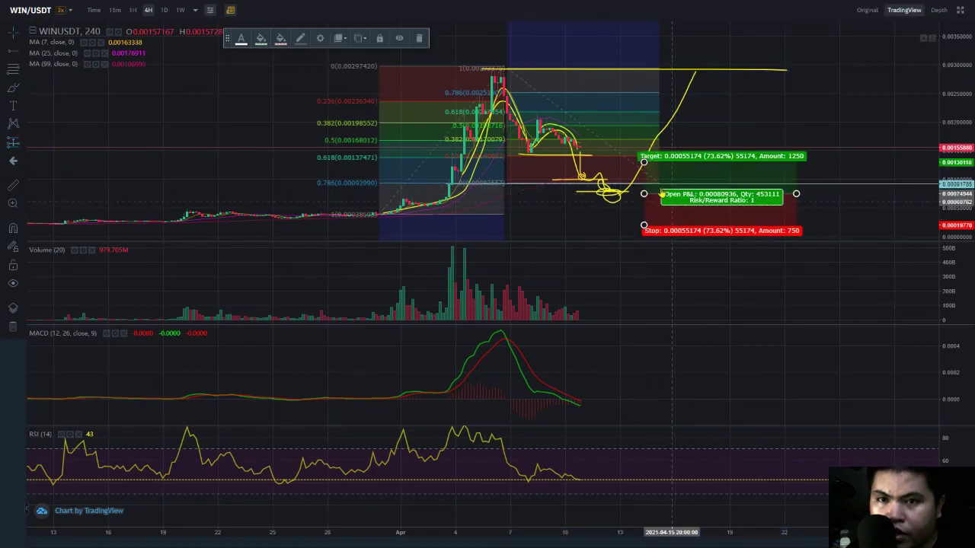
left_click_drag(644, 162, 645, 69)
left_click_drag(645, 224, 645, 204)
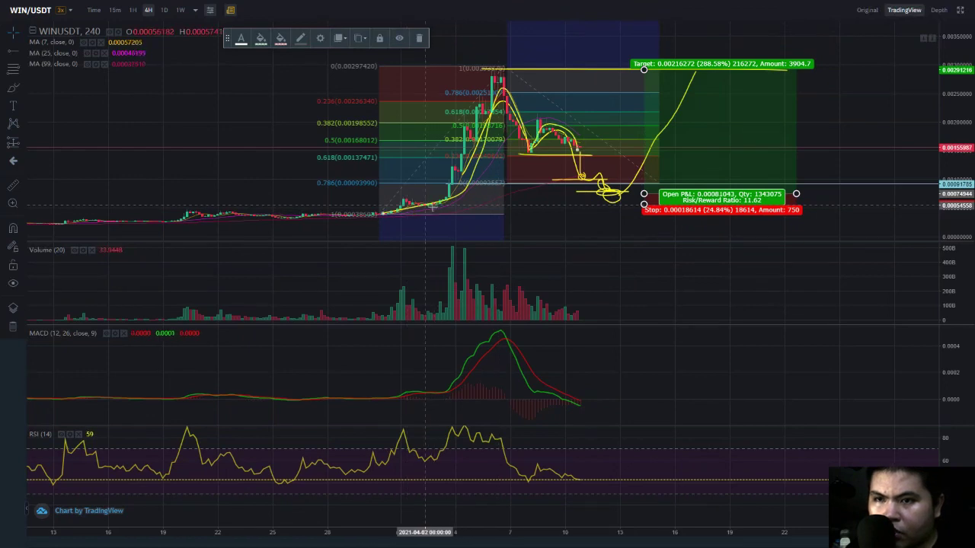
- Place a horizontal ray at about 0.00053 from early April and align the long position's stop with it
left_click(396, 212)
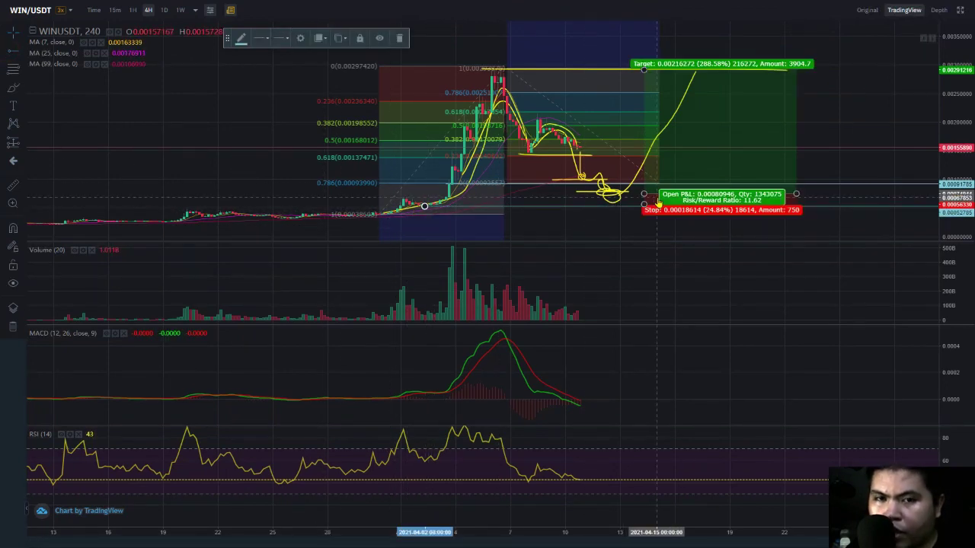
left_click_drag(656, 202, 644, 205)
left_click_drag(644, 69, 644, 69)
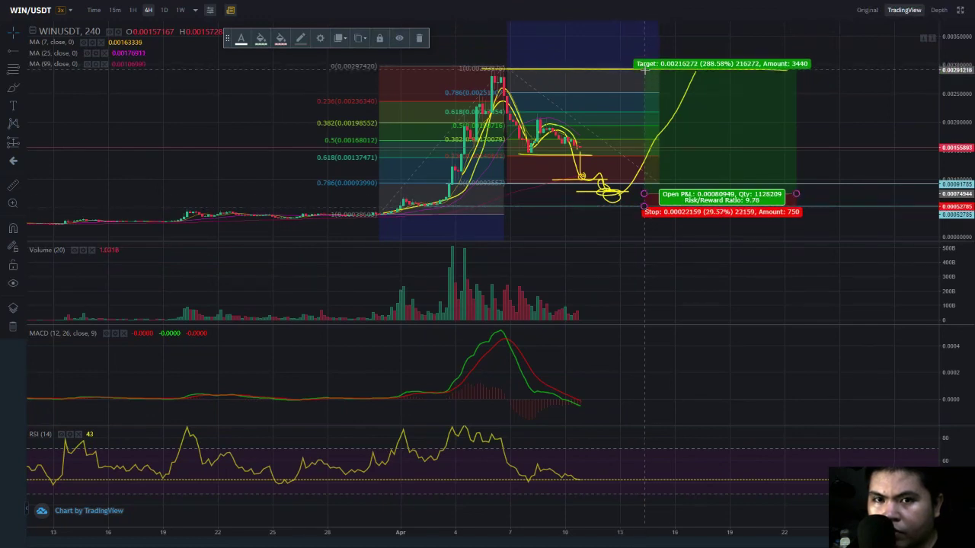
left_click_drag(605, 45, 573, 49)
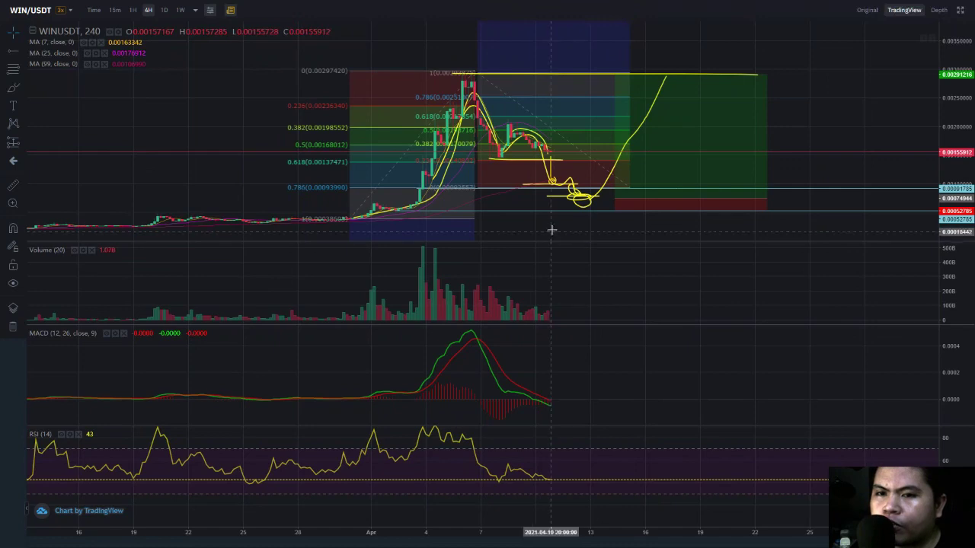
left_click_drag(581, 225, 663, 216)
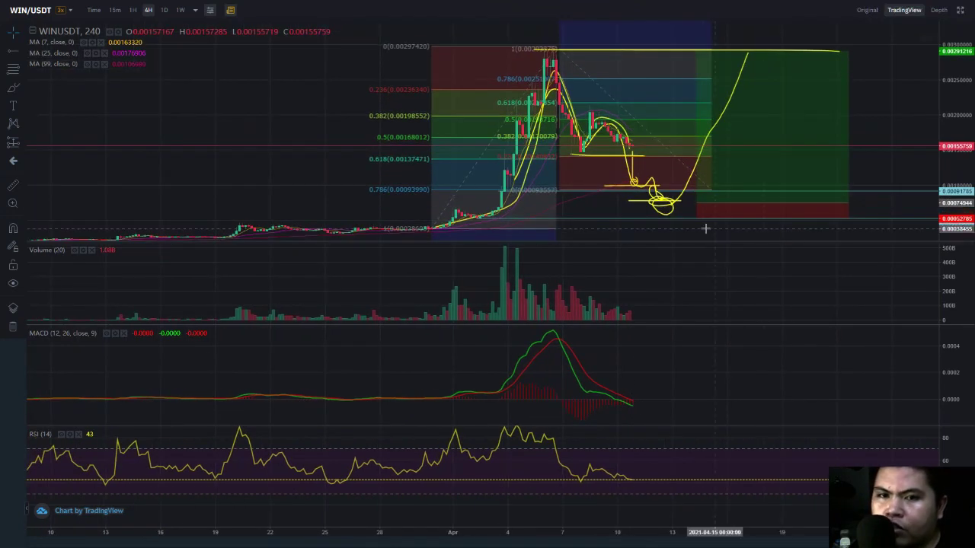
left_click_drag(960, 228, 958, 131)
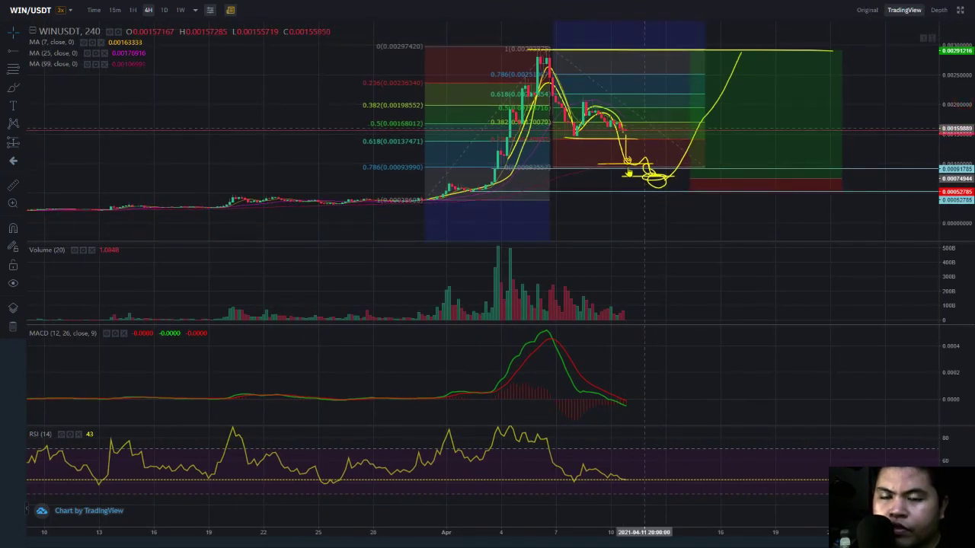
left_click_drag(627, 210, 621, 209)
left_click_drag(960, 141, 954, 164)
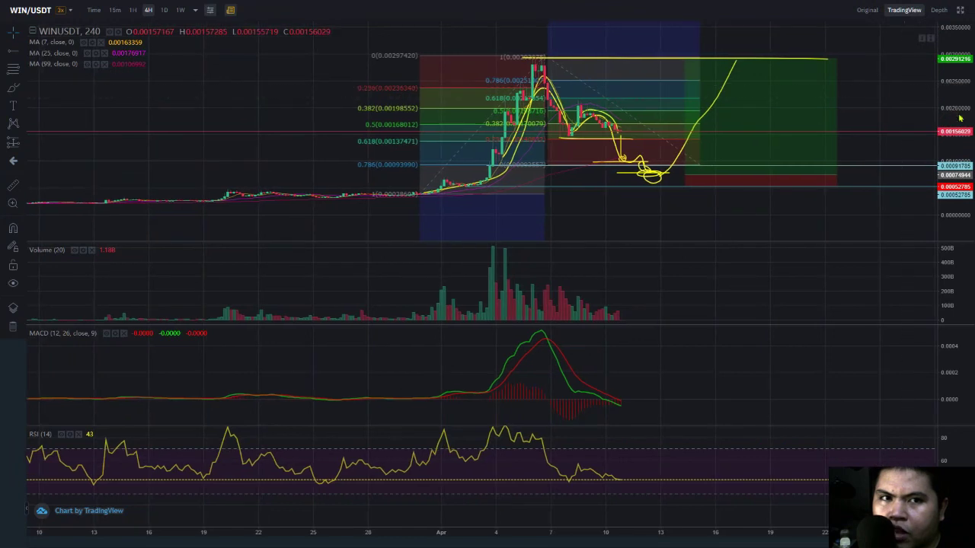
left_click(883, 86)
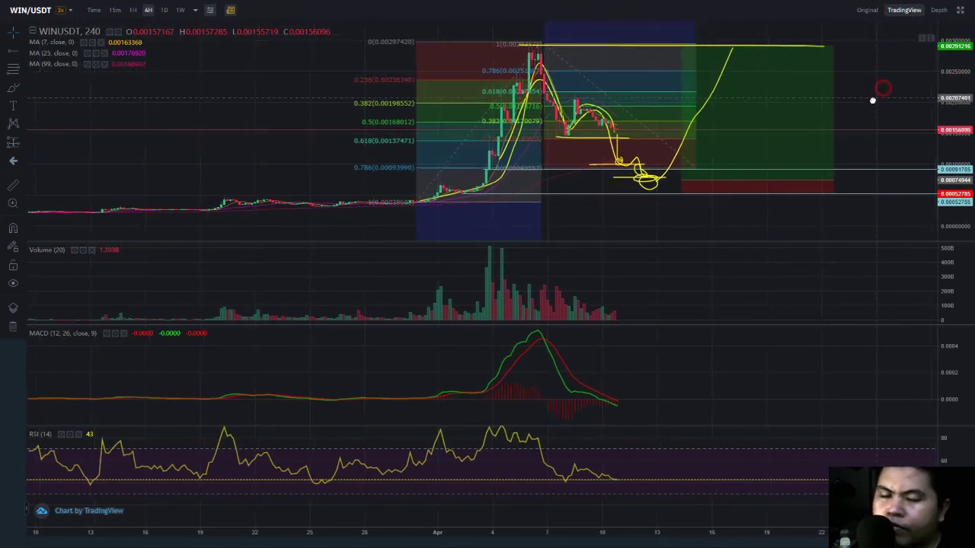
left_click_drag(900, 92, 898, 99)
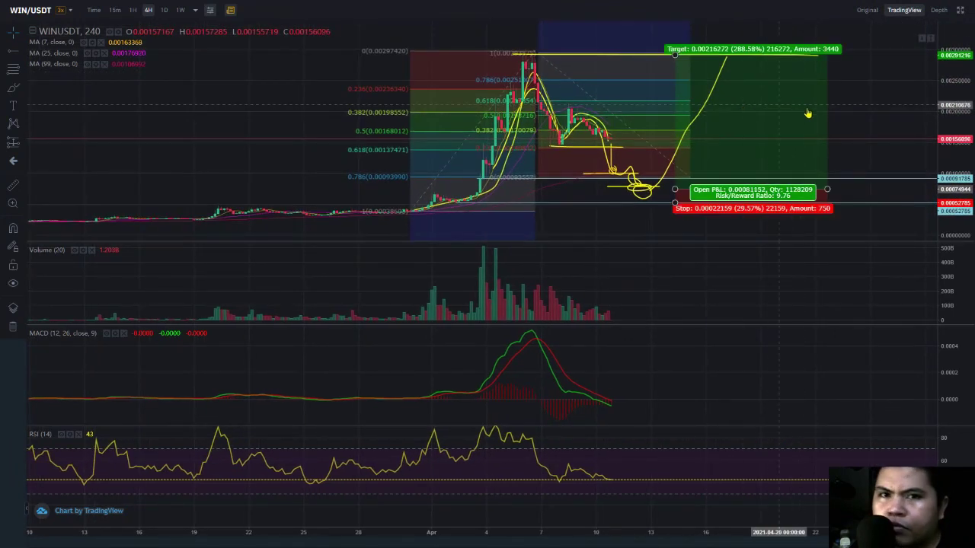
- Remove all drawing tools from the chart, keeping the indicators
right_click(866, 99)
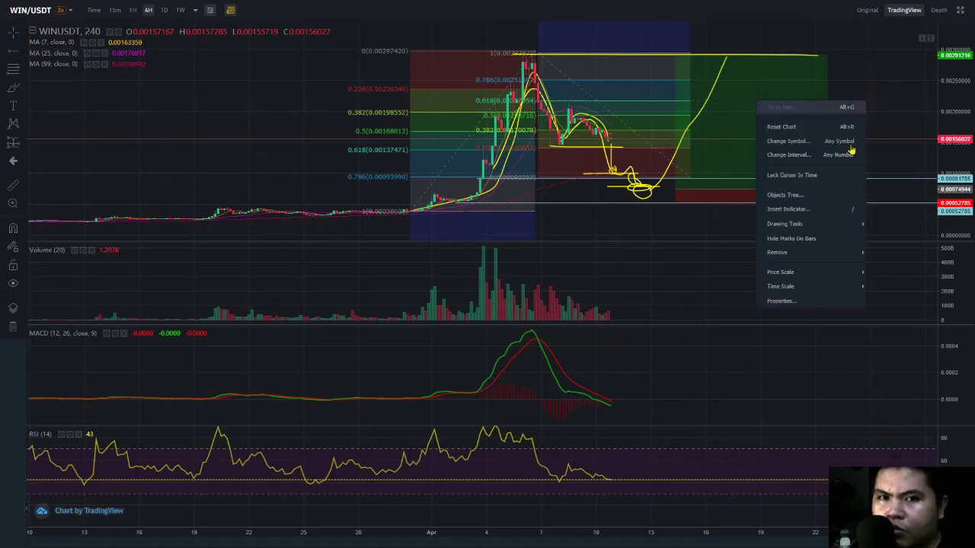
mouse_move(791, 259)
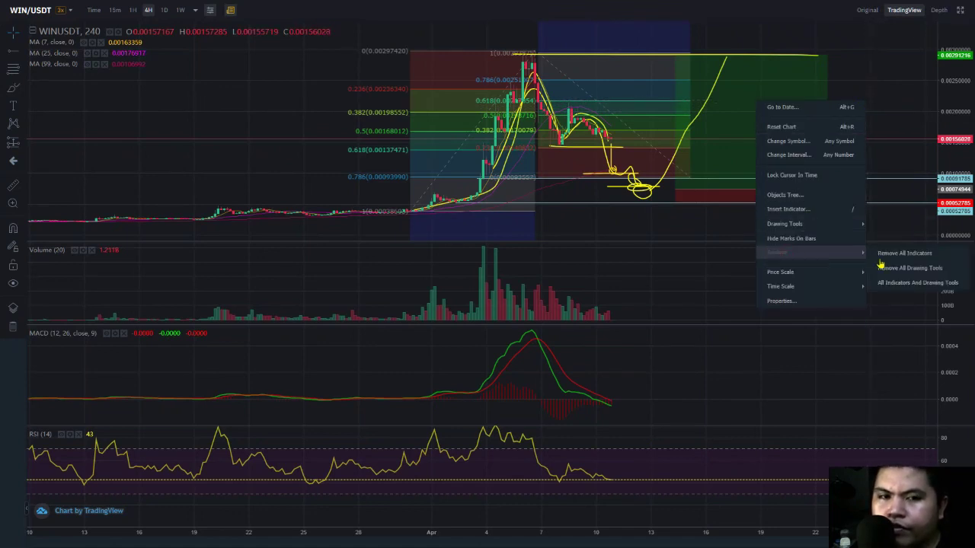
left_click(917, 268)
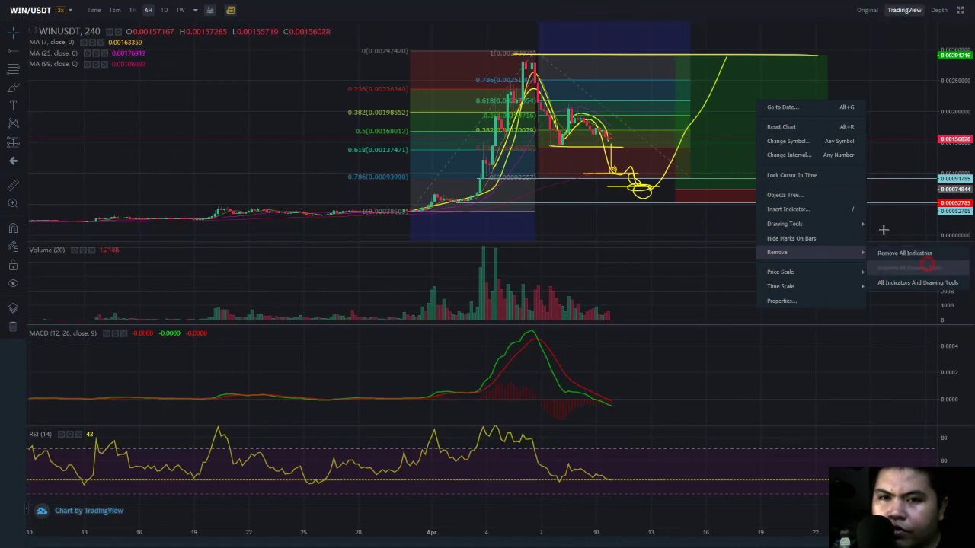
- Draw a Fibonacci retracement from about 0.00291 on 5 April down to about 0.0014, and place a horizontal ray along its lower end
left_click_drag(229, 107, 196, 109)
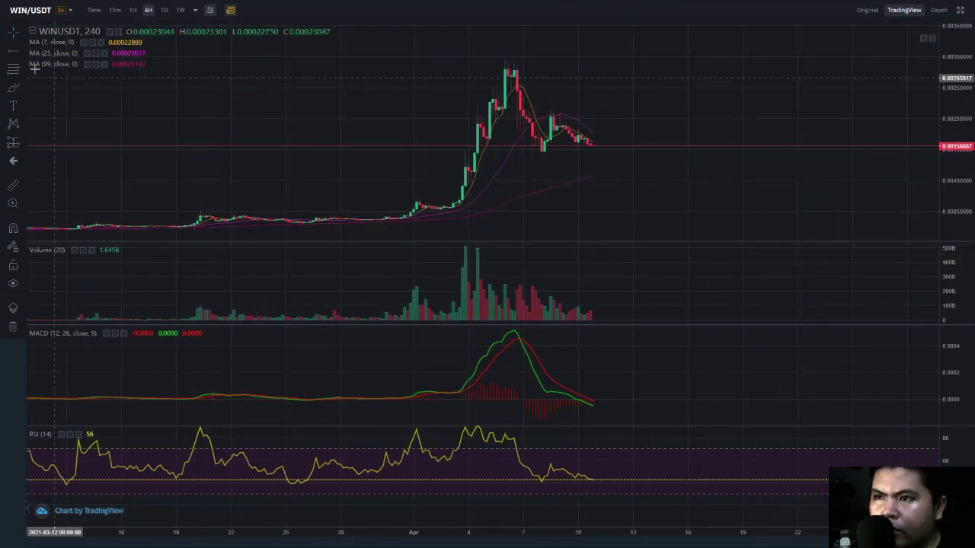
left_click(15, 49)
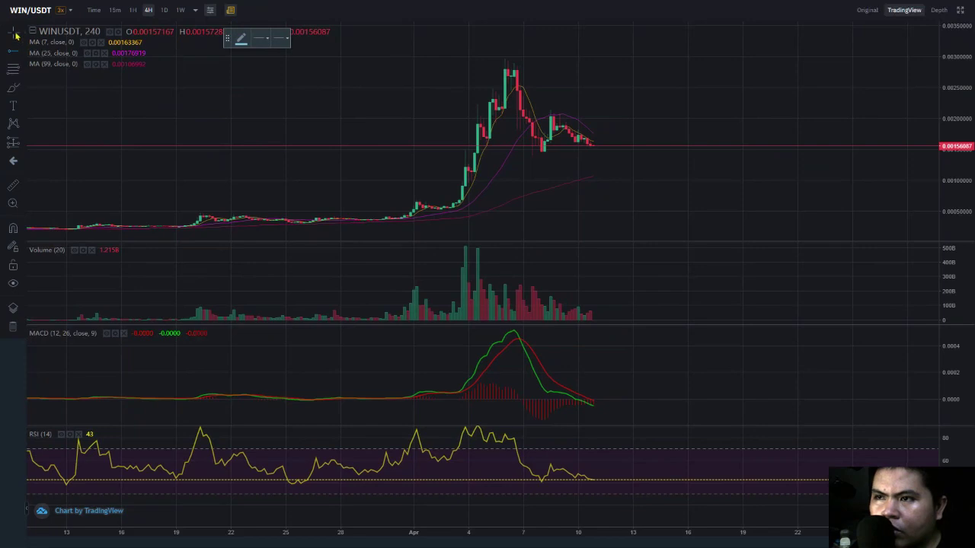
left_click(15, 35)
left_click(12, 70)
left_click(495, 62)
left_click(633, 156)
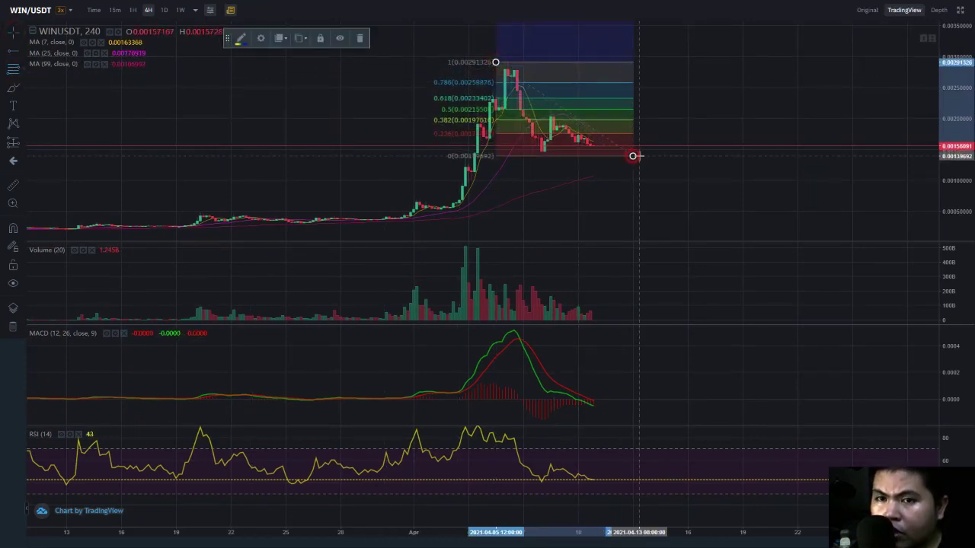
left_click(13, 49)
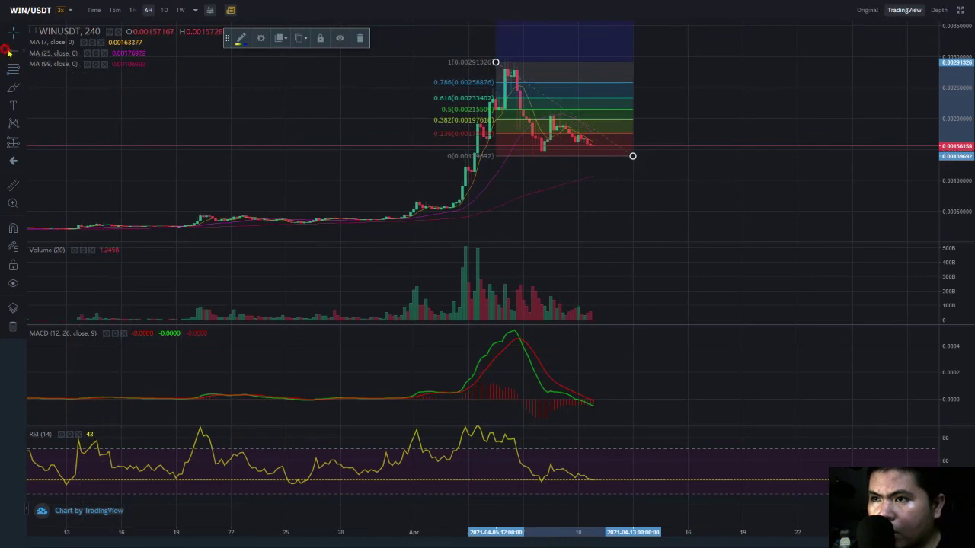
left_click(522, 155)
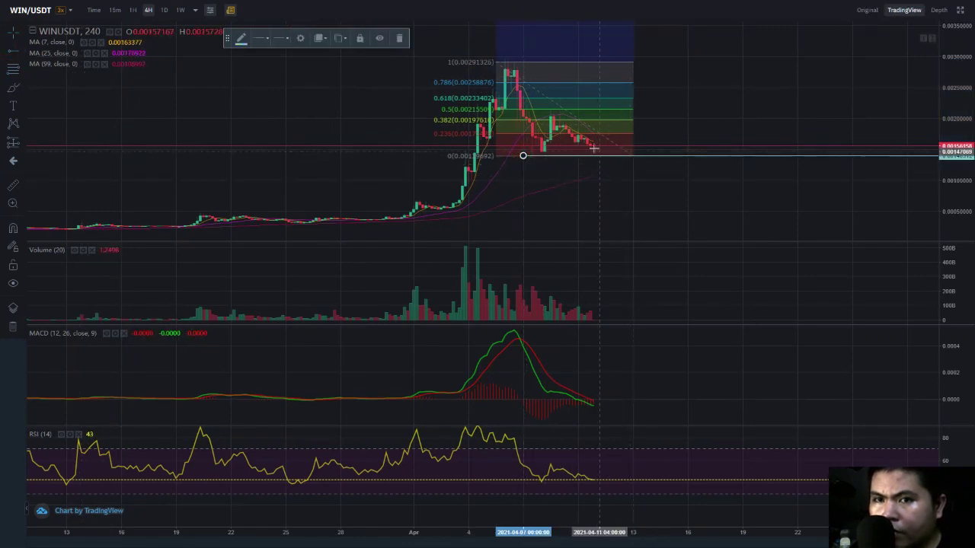
- Brush the drop from the April high, the bounce arc and a support line at about 0.0014, and shift the Fibonacci retracement's start to about 0.0029
left_click(15, 88)
mouse_move(505, 70)
left_mouse_down()
mouse_move(542, 150)
mouse_move(563, 120)
mouse_move(591, 138)
mouse_move(594, 155)
mouse_move(727, 154)
left_mouse_up()
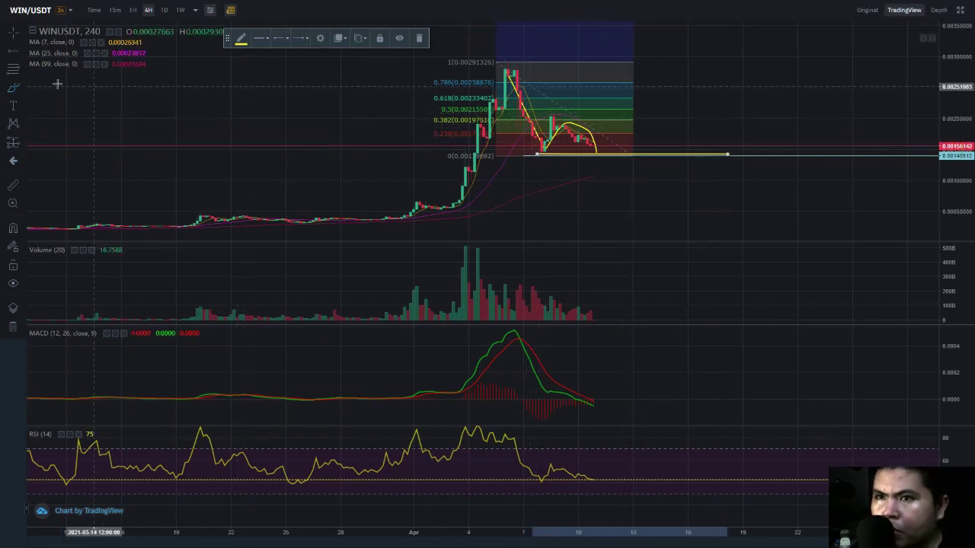
mouse_move(507, 72)
left_mouse_down()
mouse_move(544, 148)
mouse_move(592, 149)
mouse_move(695, 34)
mouse_move(337, 92)
mouse_move(720, 50)
mouse_move(751, 55)
left_mouse_up()
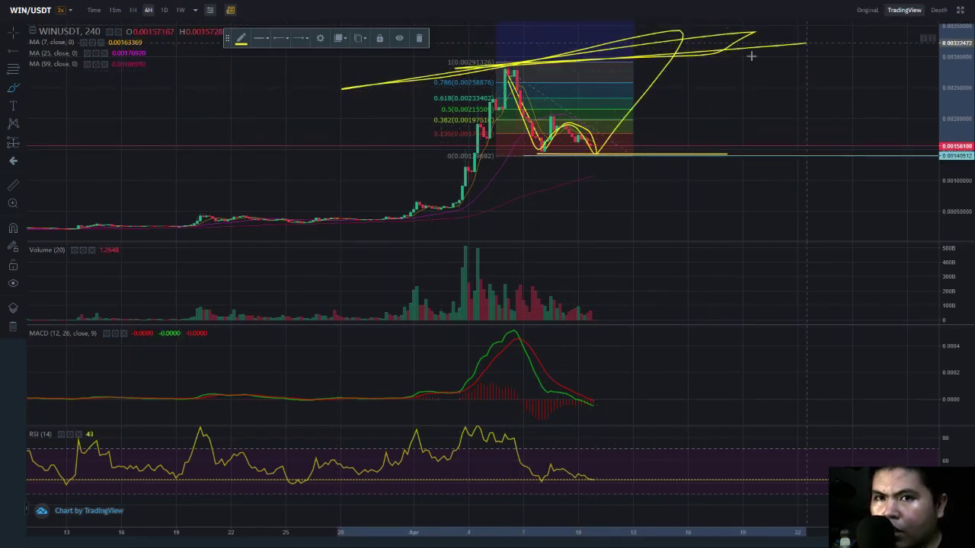
key("Delete")
mouse_move(509, 81)
left_mouse_down()
mouse_move(540, 143)
mouse_move(512, 83)
left_mouse_up()
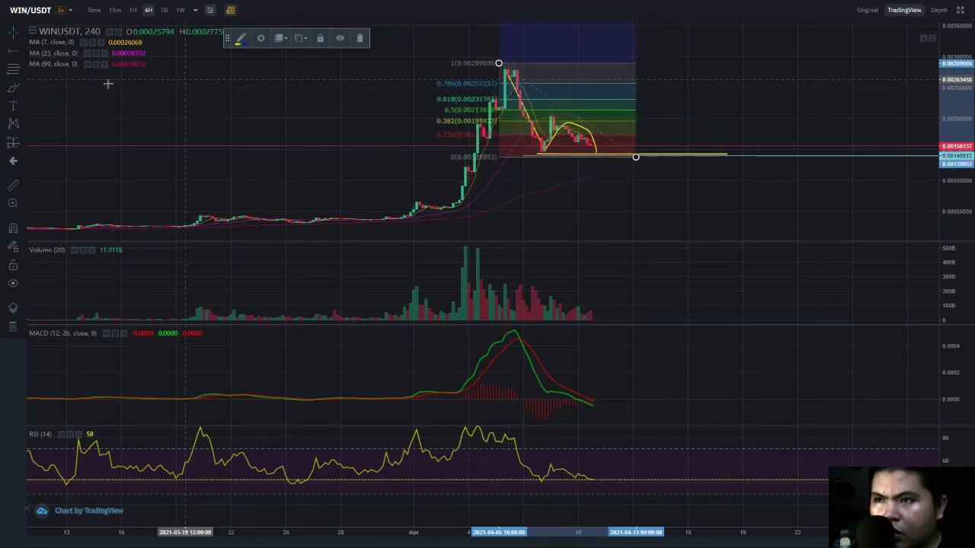
- Brush a double bottom rebounding past a resistance line at about 0.0028, and a U-shaped turn at the end of the MACD lines
key("alt+t")
mouse_move(492, 81)
left_mouse_down()
mouse_move(545, 146)
mouse_move(605, 148)
mouse_move(678, 56)
left_mouse_up()
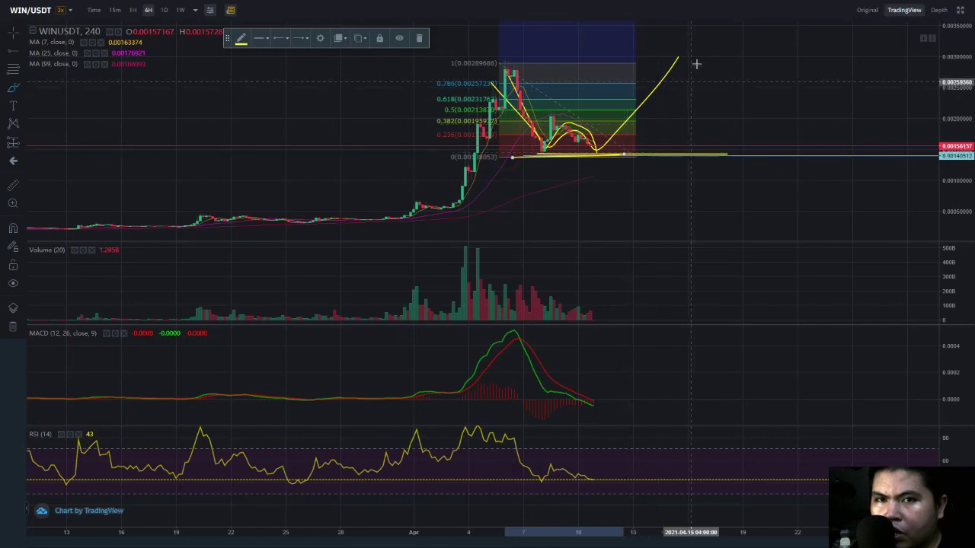
mouse_move(598, 67)
left_mouse_down()
mouse_move(688, 66)
mouse_move(685, 28)
left_mouse_up()
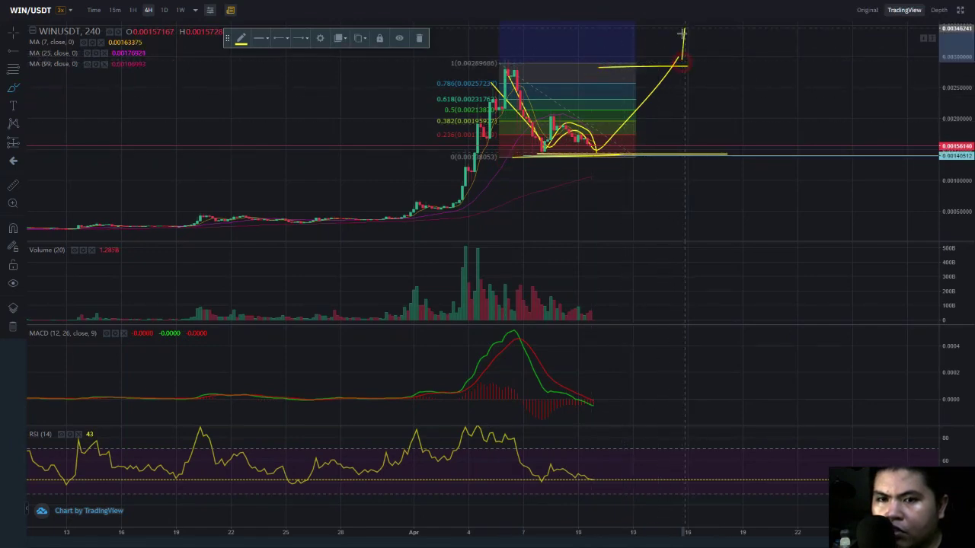
left_click_drag(593, 415, 622, 392)
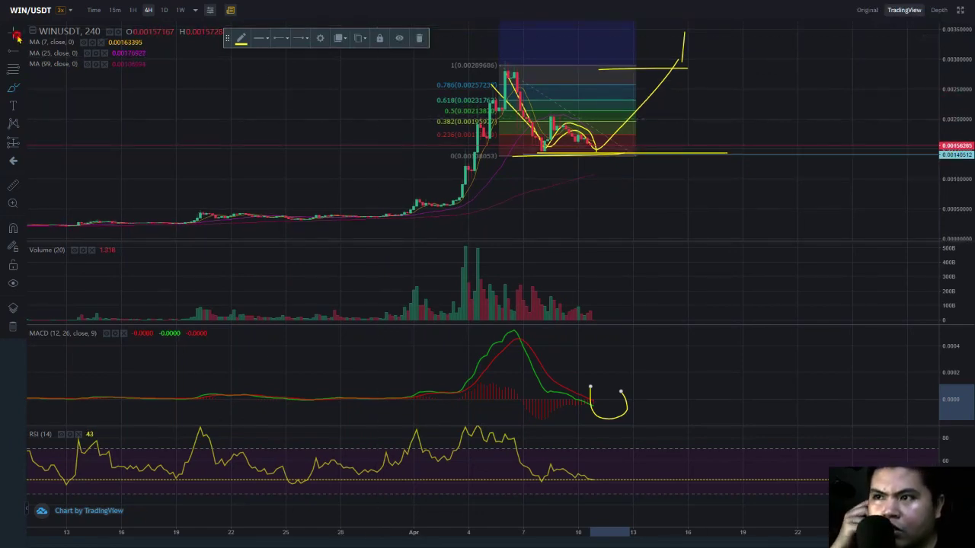
mouse_move(294, 134)
left_mouse_down()
mouse_move(246, 167)
mouse_move(305, 137)
mouse_move(309, 123)
left_mouse_up()
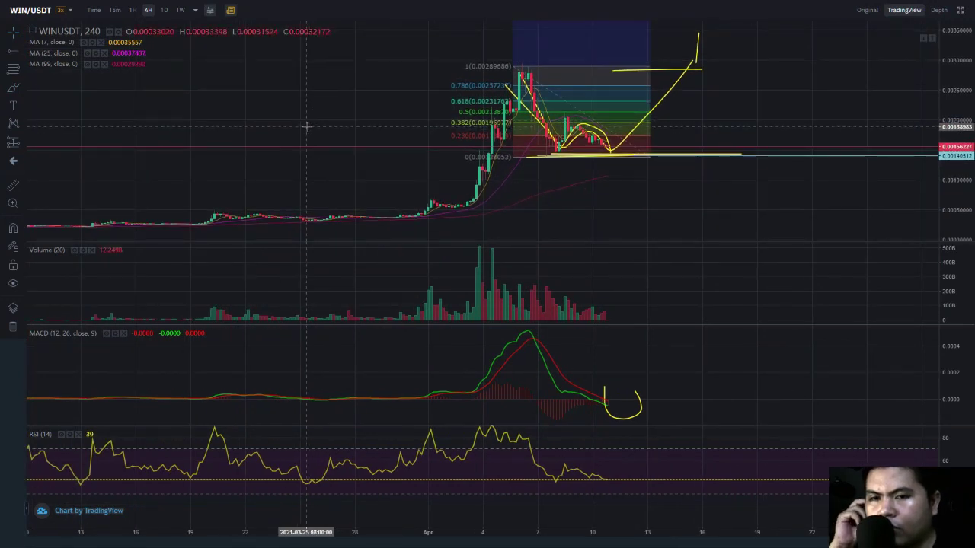
mouse_move(692, 190)
left_mouse_down()
mouse_move(672, 213)
mouse_move(673, 202)
left_mouse_up()
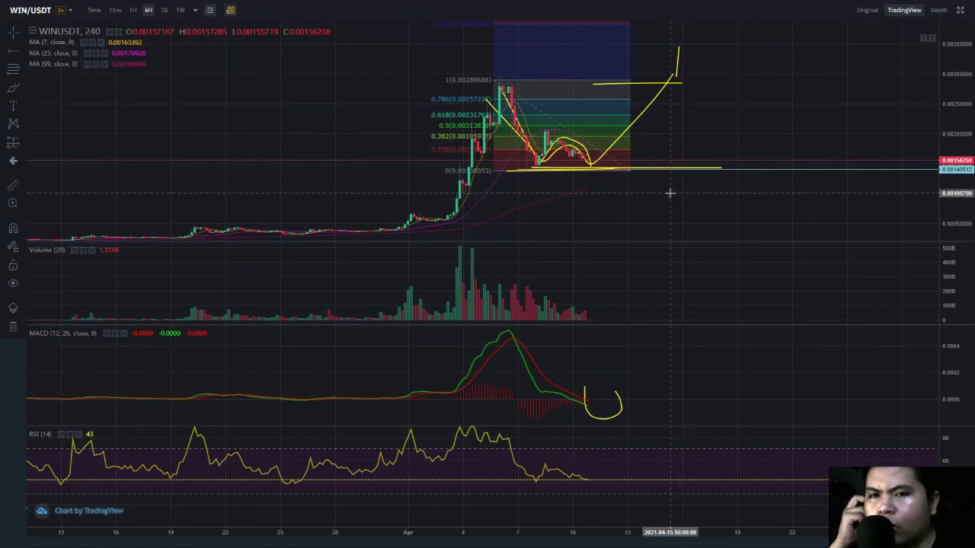
left_click_drag(653, 202, 640, 191)
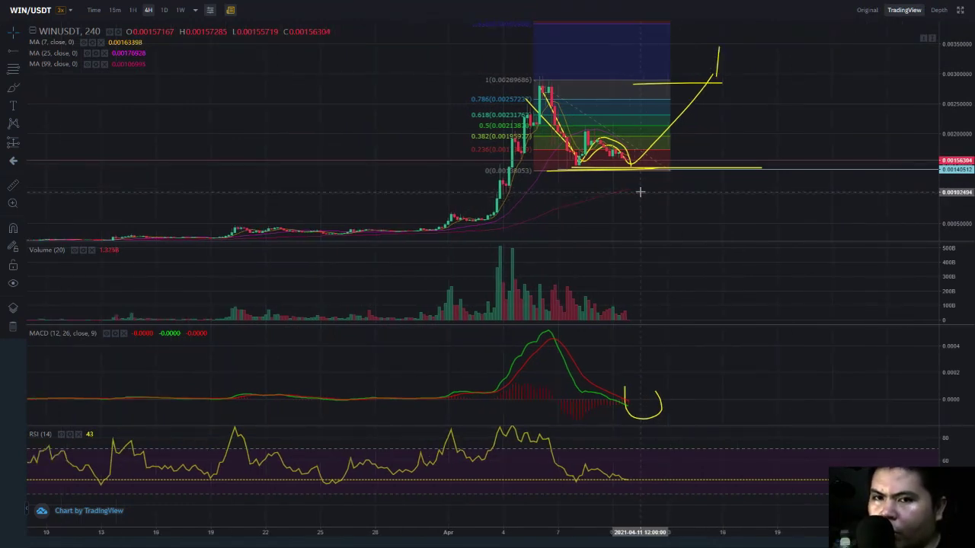